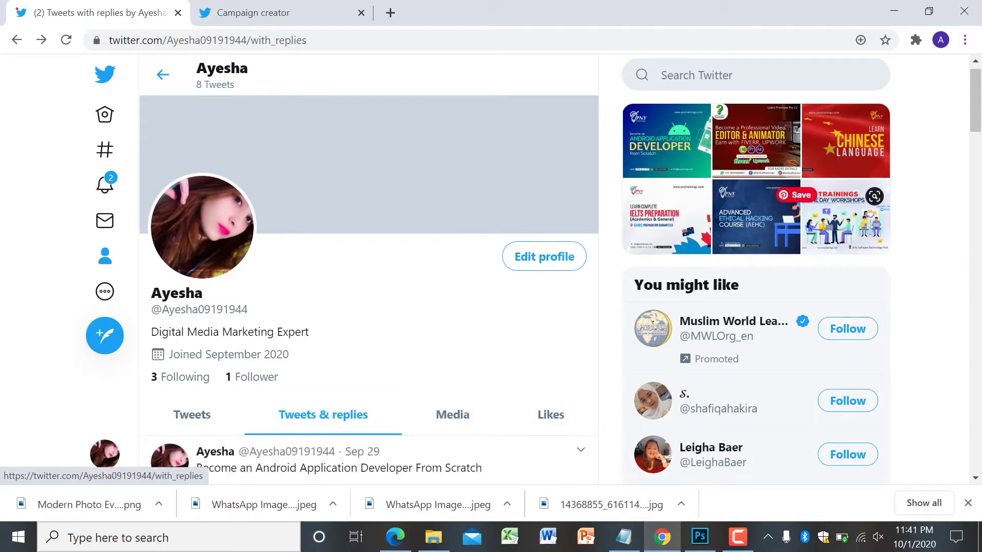
# Open Twitter Ads from the Twitter profile page
pyautogui.moveTo(977, 127); pyautogui.dragTo(976, 536)
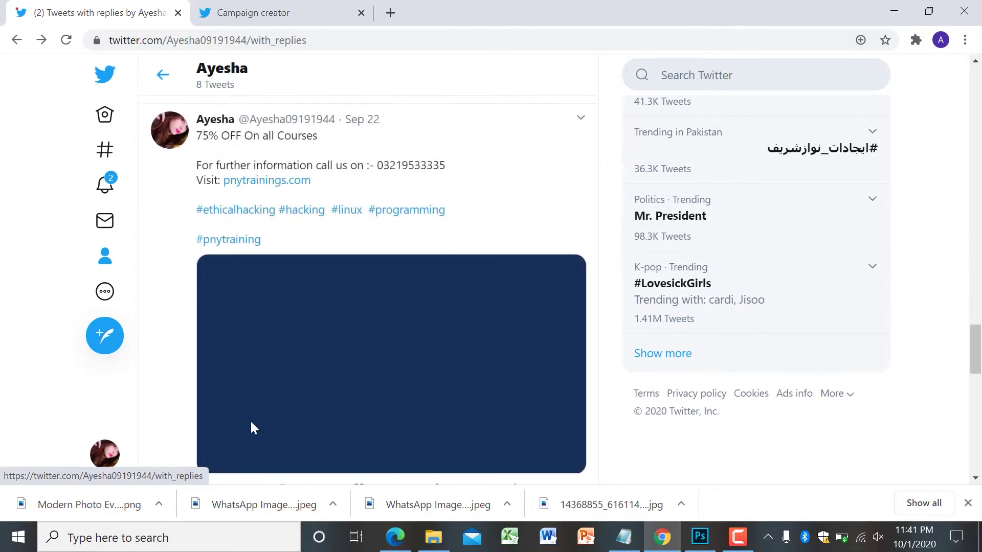
pyautogui.click(108, 296)
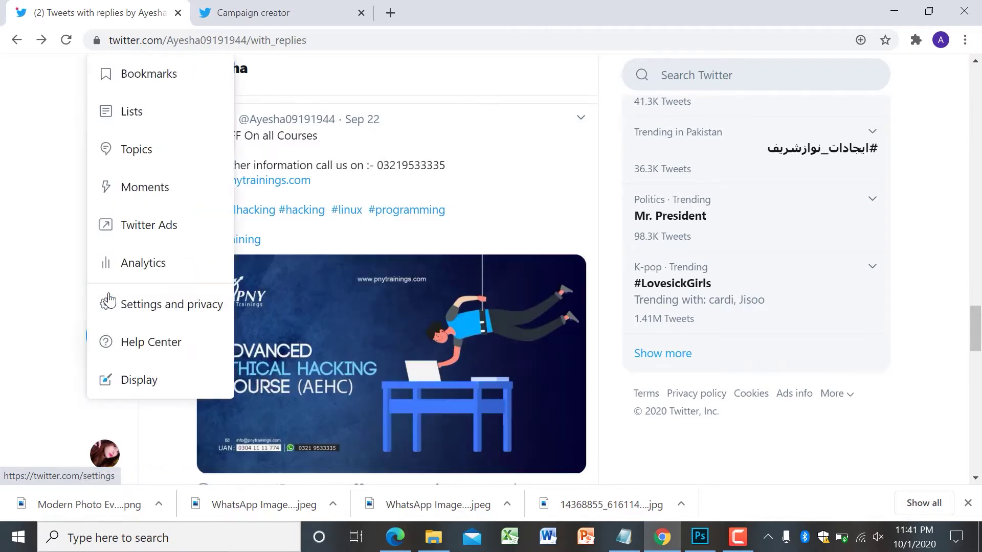
pyautogui.click(172, 233)
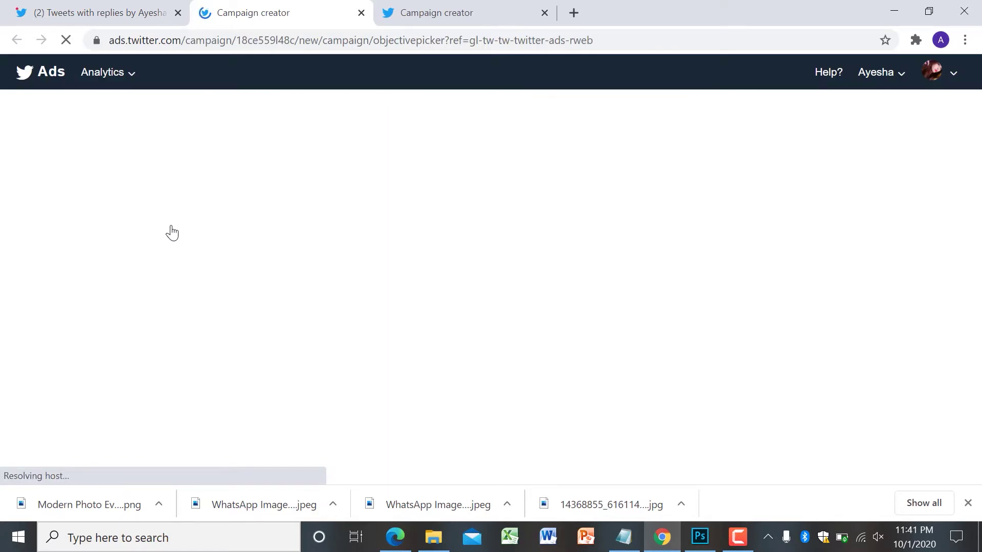
pyautogui.click(738, 537)
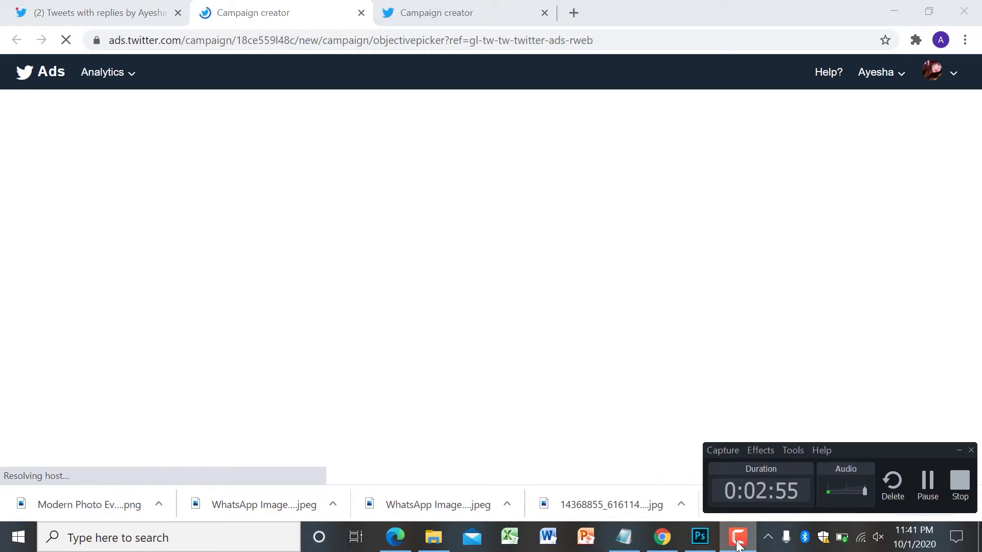
pyautogui.click(928, 484)
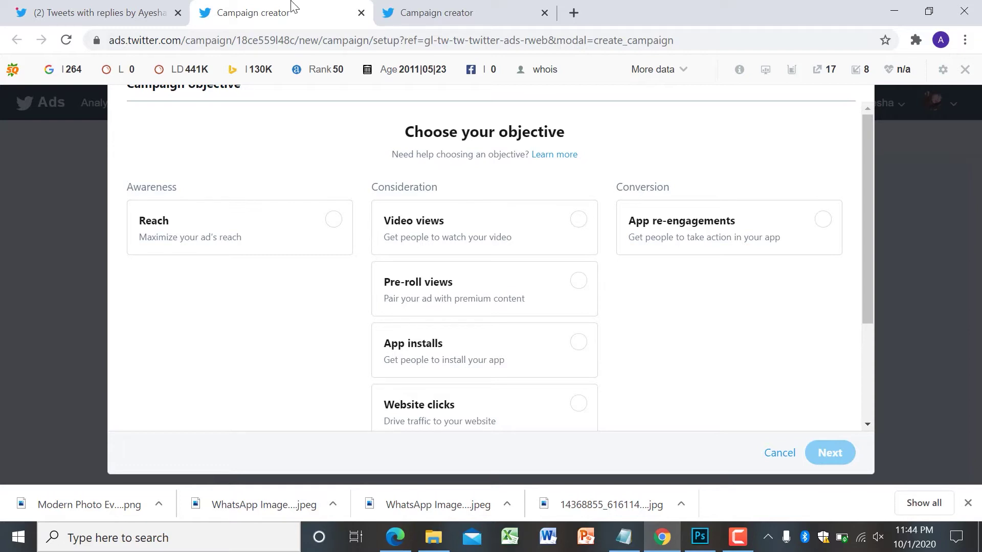
# Return to the Twitter profile page and launch the Twitter Ads campaign creator again from there
pyautogui.click(145, 9)
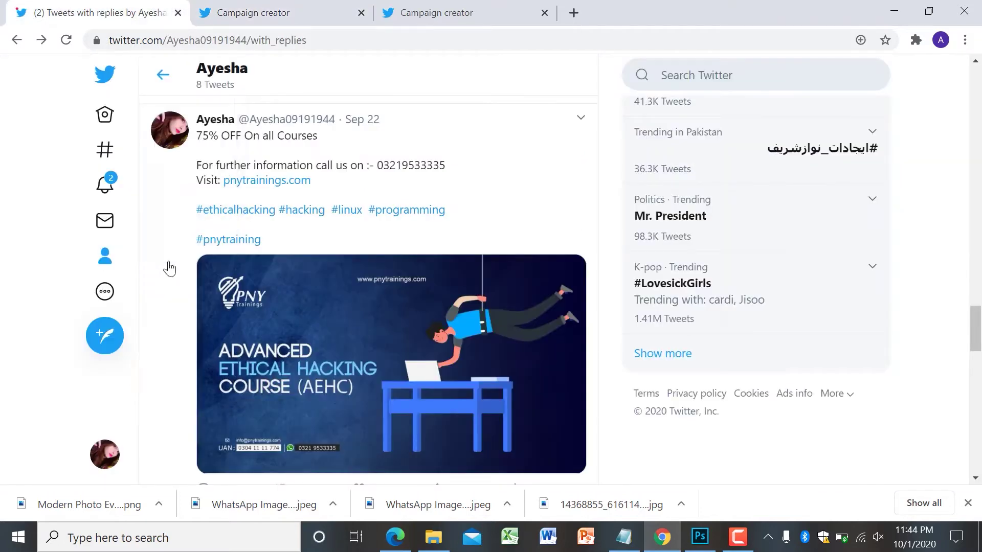
pyautogui.click(103, 291)
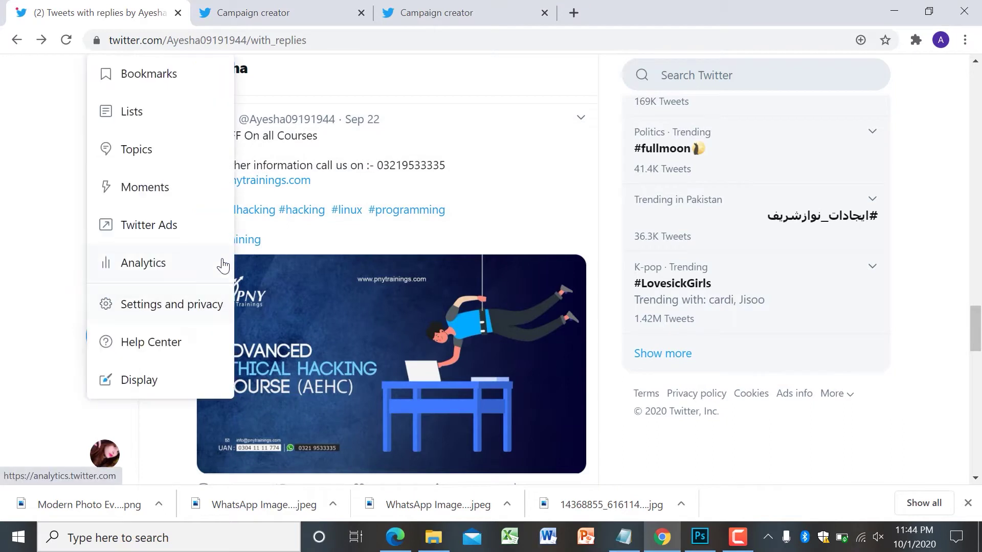
pyautogui.click(159, 231)
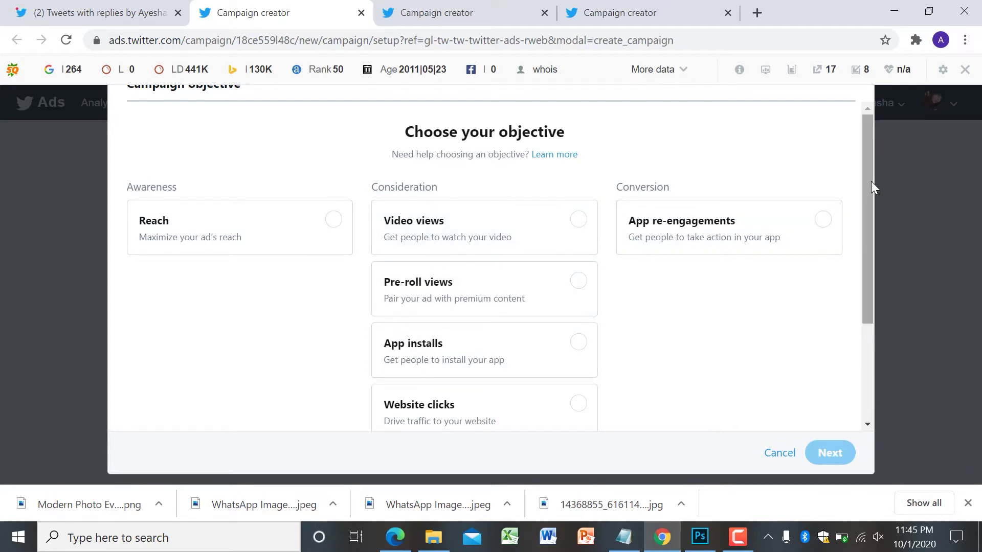
# Look through the available campaign objectives, choose Reach and continue to the campaign details
pyautogui.moveTo(870, 181); pyautogui.dragTo(873, 300)
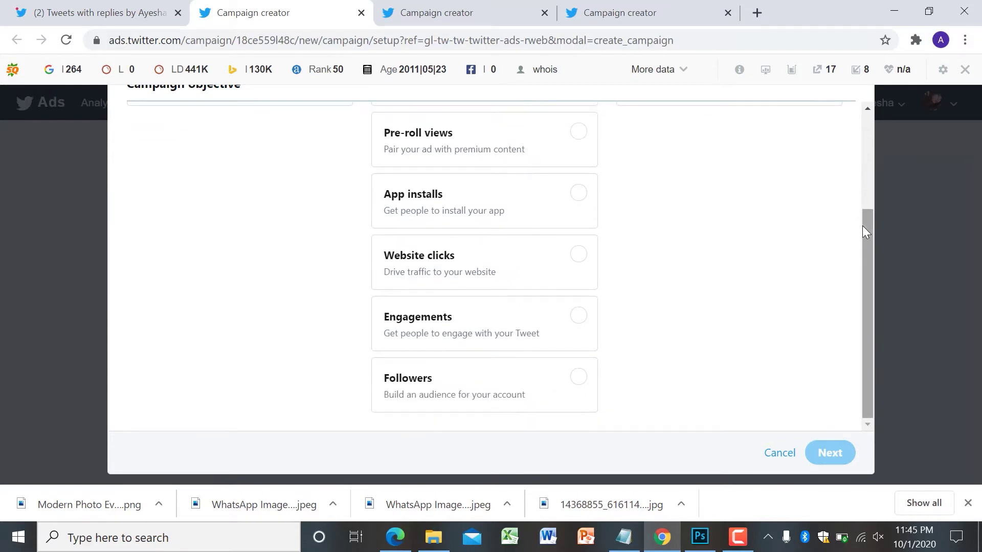
pyautogui.moveTo(868, 233); pyautogui.dragTo(886, 126)
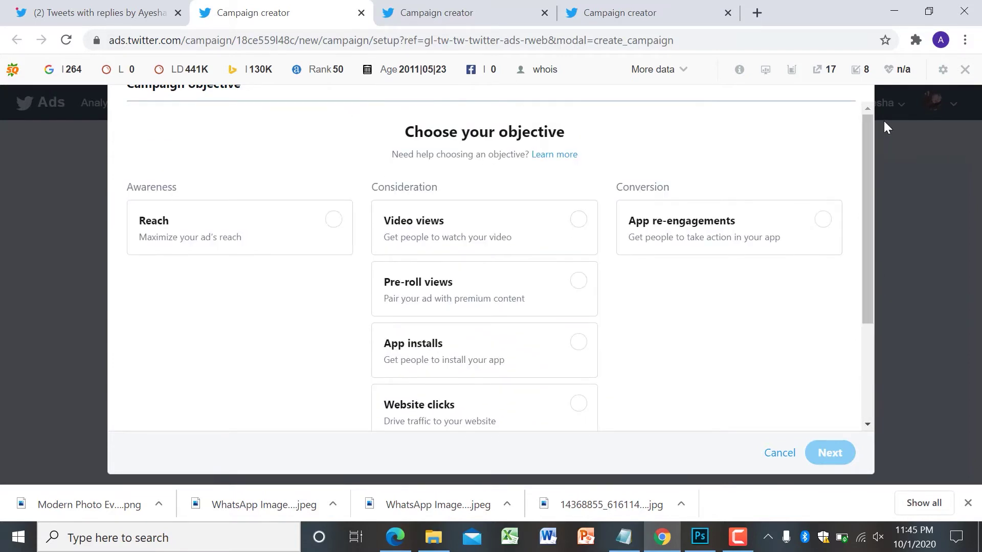
pyautogui.click(334, 221)
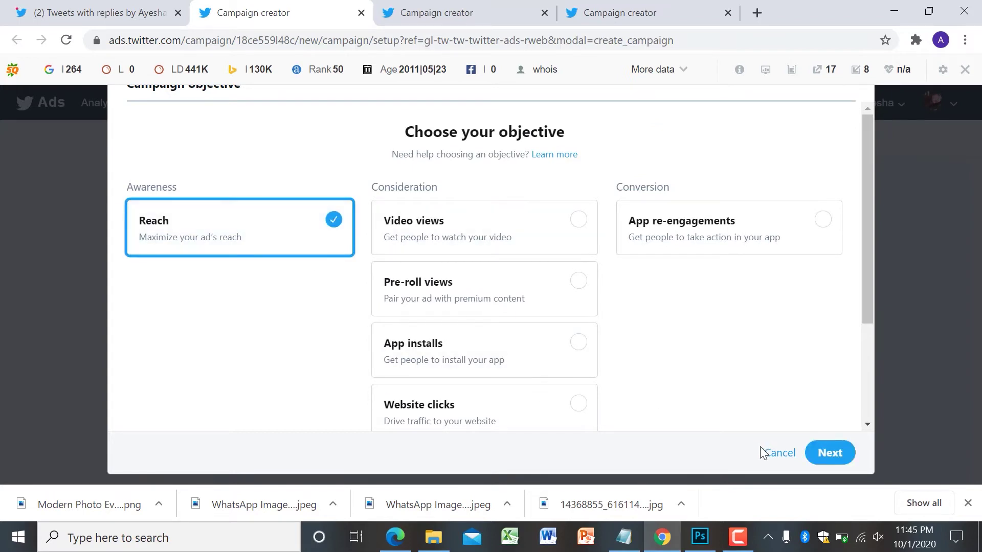
pyautogui.click(842, 458)
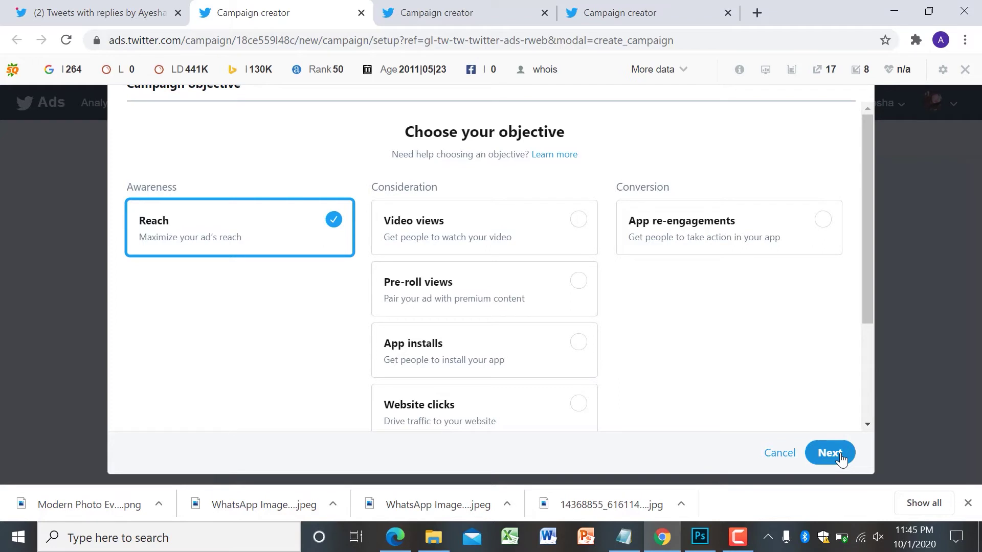
pyautogui.click(841, 458)
pyautogui.click(634, 320)
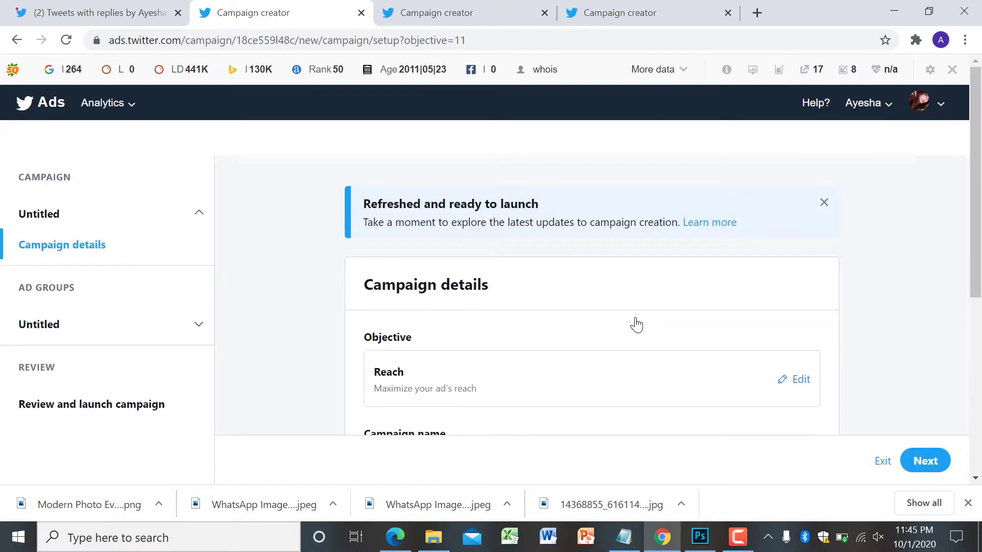
pyautogui.moveTo(977, 108); pyautogui.dragTo(979, 171)
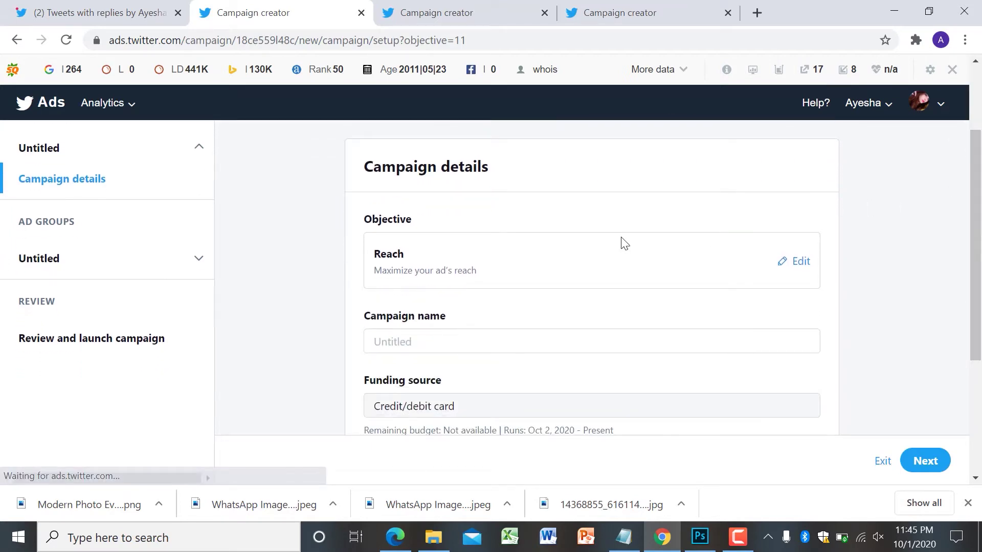
pyautogui.click(801, 261)
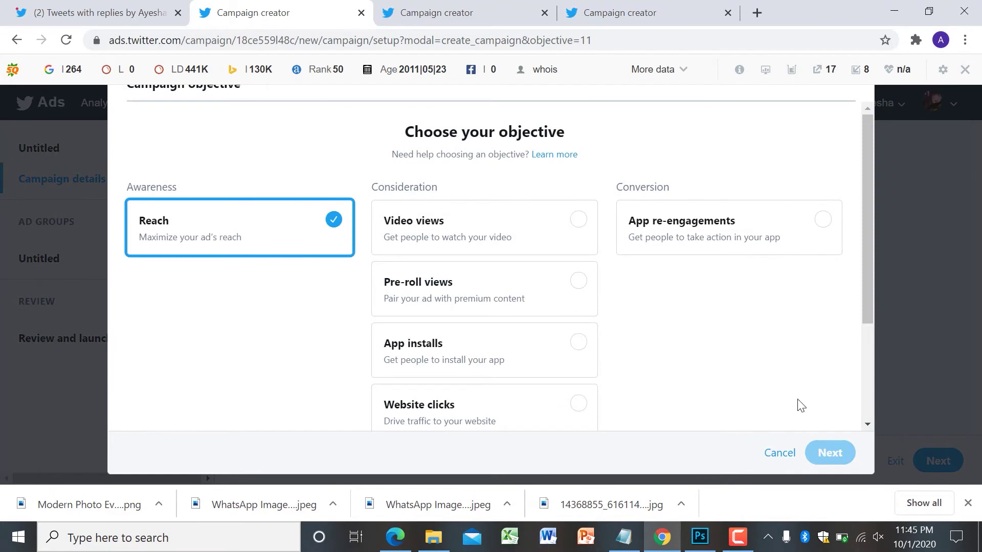
pyautogui.click(783, 455)
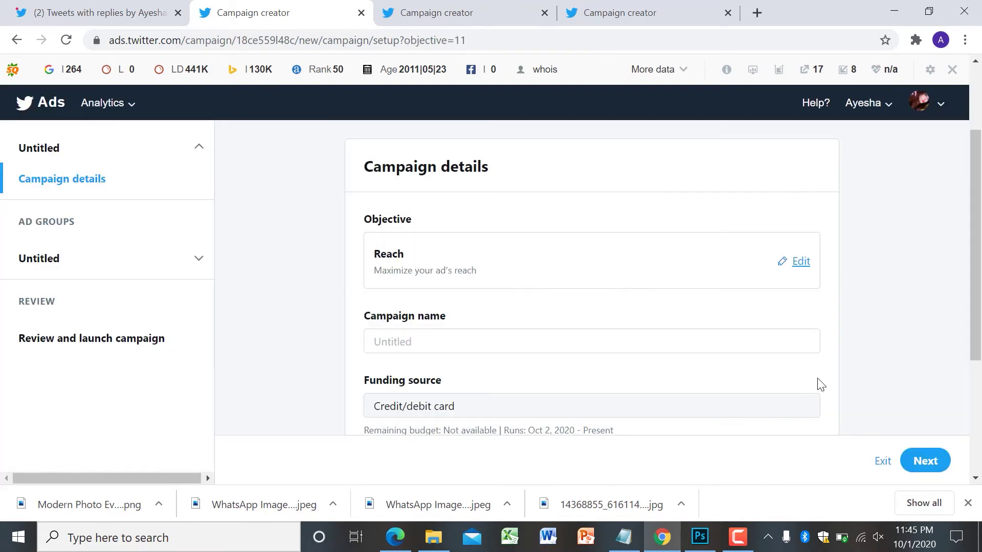
# Name the campaign "Brand Reach"
pyautogui.moveTo(979, 197); pyautogui.dragTo(980, 281)
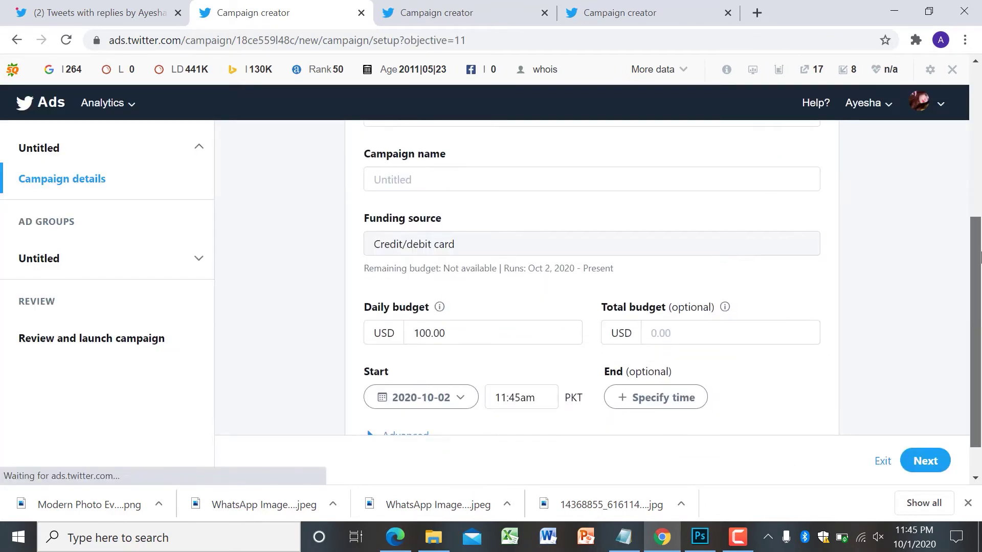
pyautogui.click(418, 183)
pyautogui.write('reach')
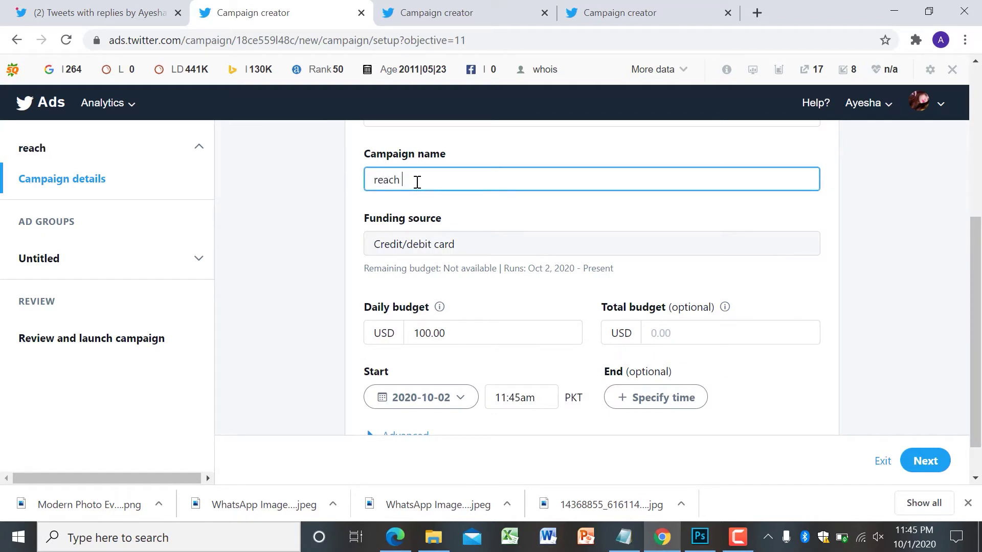
pyautogui.press('BackSpace')
pyautogui.press('BackSpace')
pyautogui.press('BackSpace')
pyautogui.press('BackSpace')
pyautogui.press('BackSpace')
pyautogui.write('Bra')
pyautogui.write('nd')
pyautogui.write(' Tr')
pyautogui.press('BackSpace')
pyautogui.write('Reach')
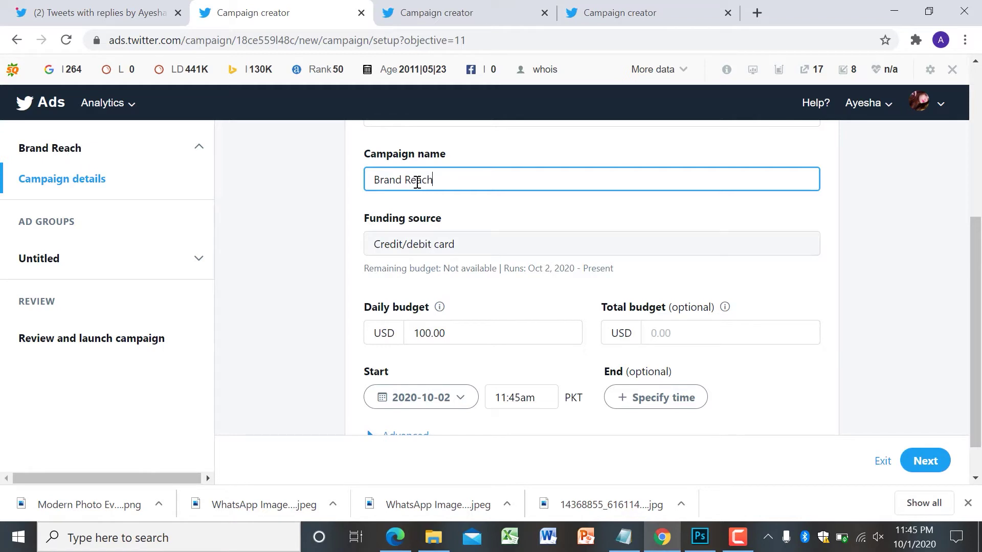
pyautogui.click(486, 247)
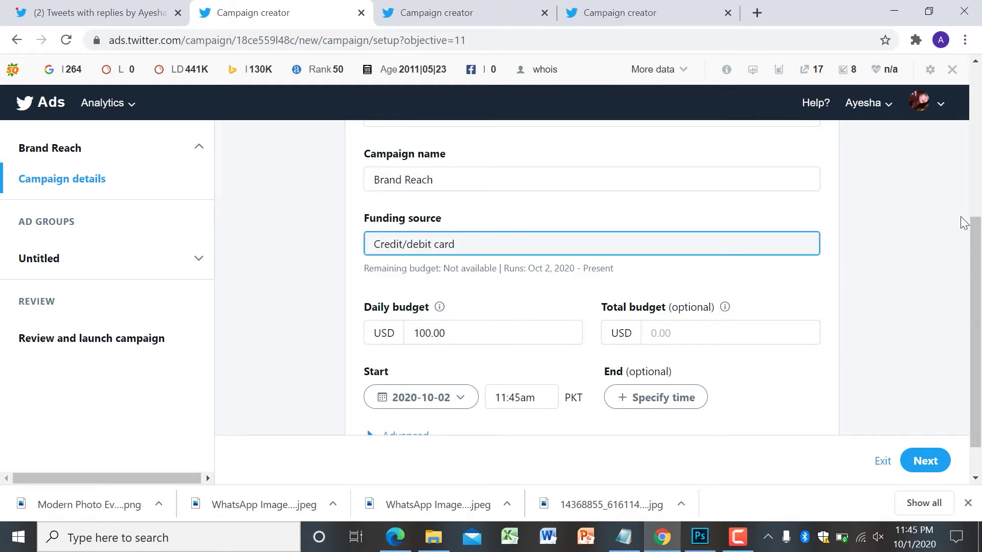
# Set the campaign's daily budget to 5.00 USD
pyautogui.scroll(-1, 974, 271)
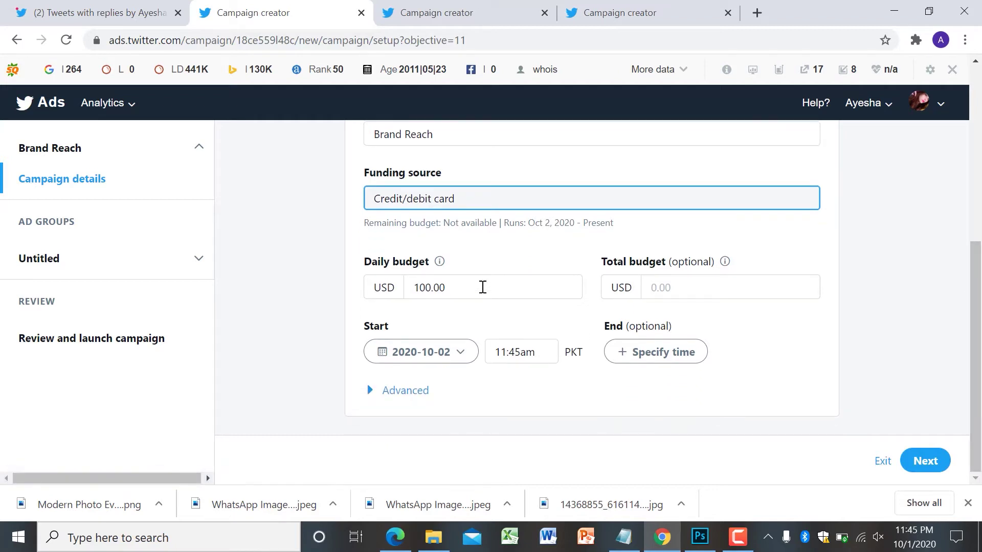
pyautogui.click(482, 288)
pyautogui.click(391, 287)
pyautogui.click(471, 286)
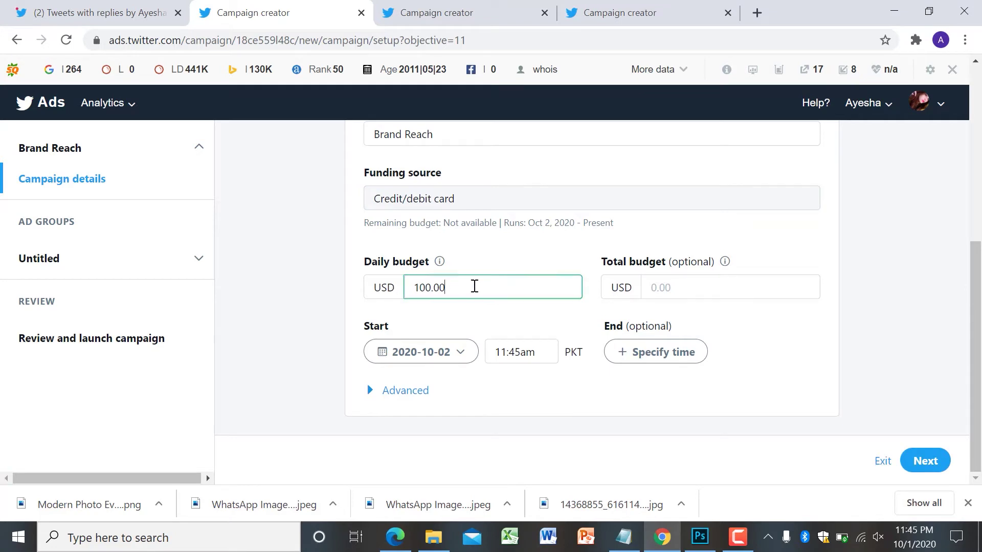
pyautogui.press('BackSpace')
pyautogui.press('BackSpace')
pyautogui.press('BackSpace')
pyautogui.press('BackSpace')
pyautogui.press('BackSpace')
pyautogui.press('BackSpace')
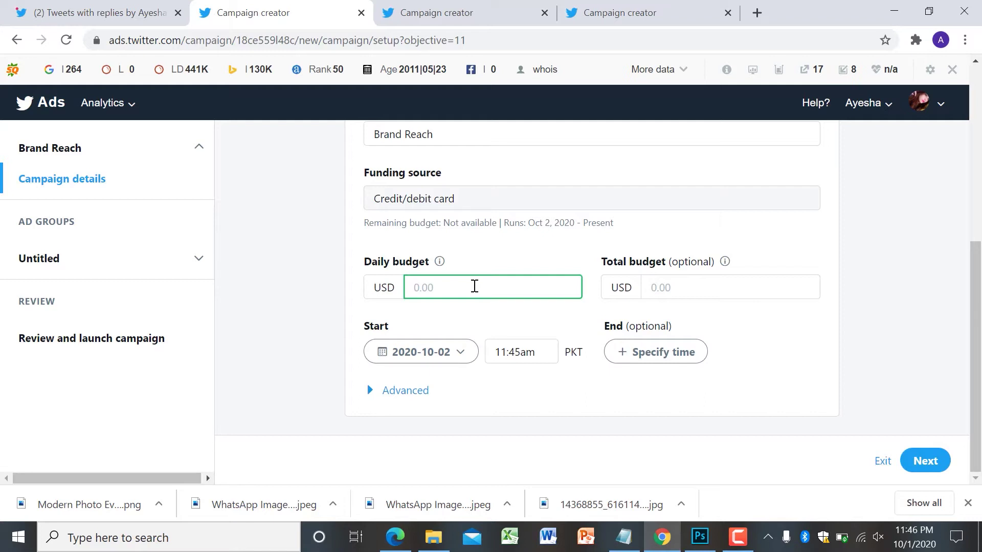
pyautogui.write('1')
pyautogui.press('BackSpace')
pyautogui.write('5')
# Set the campaign's optional total budget to 5.00 USD
pyautogui.click(667, 290)
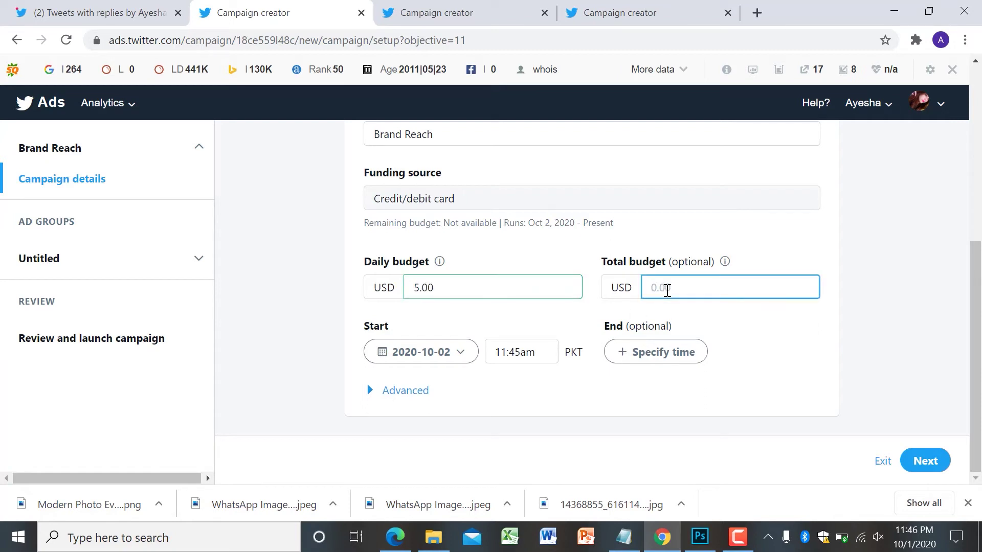
pyautogui.write('5')
pyautogui.click(820, 375)
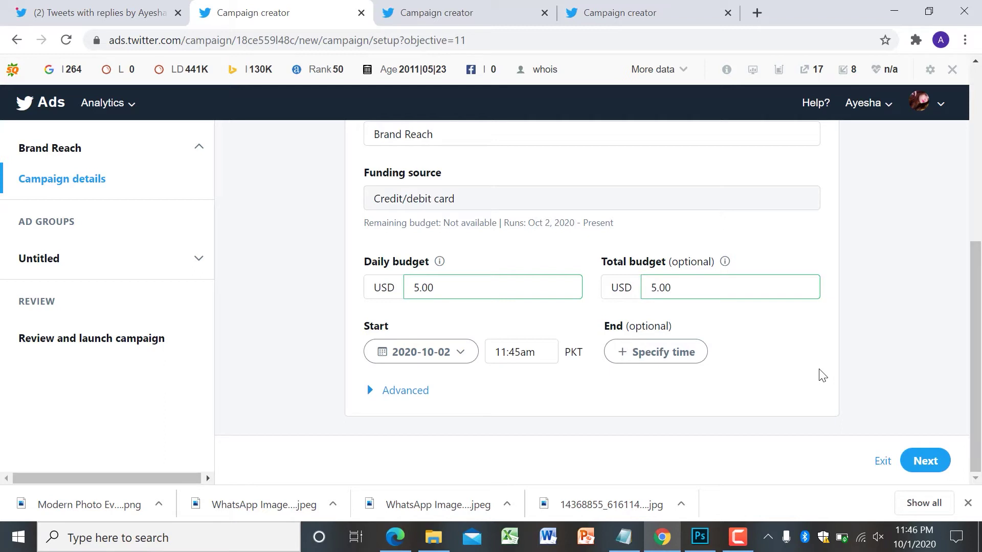
# Check the start date calendar and set the campaign's start time to 11:49am
pyautogui.click(467, 356)
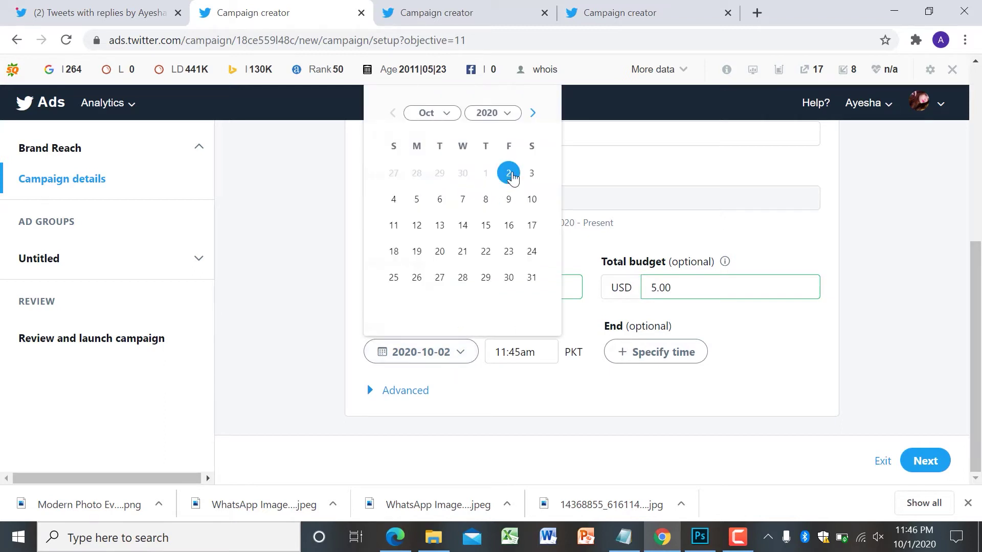
pyautogui.click(522, 353)
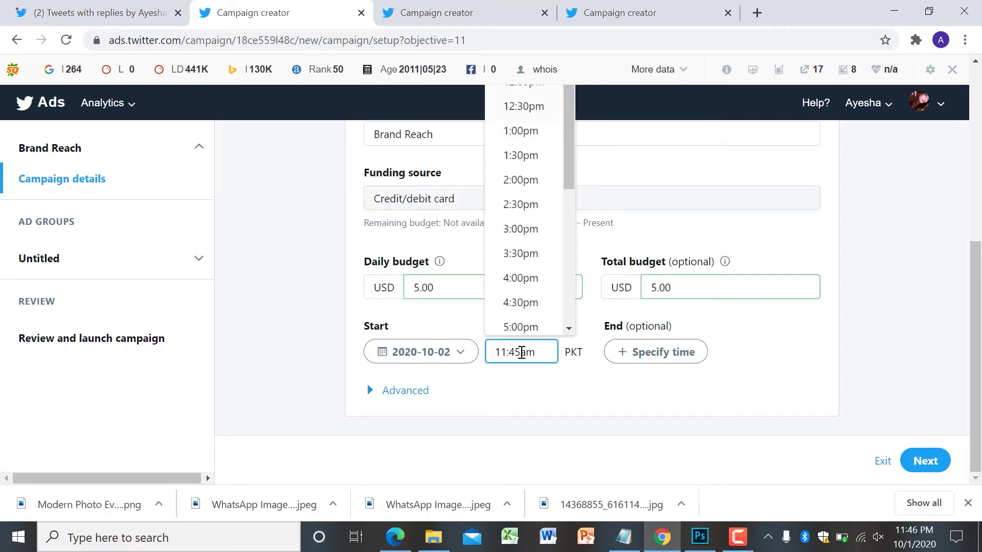
pyautogui.press('BackSpace')
pyautogui.write('9')
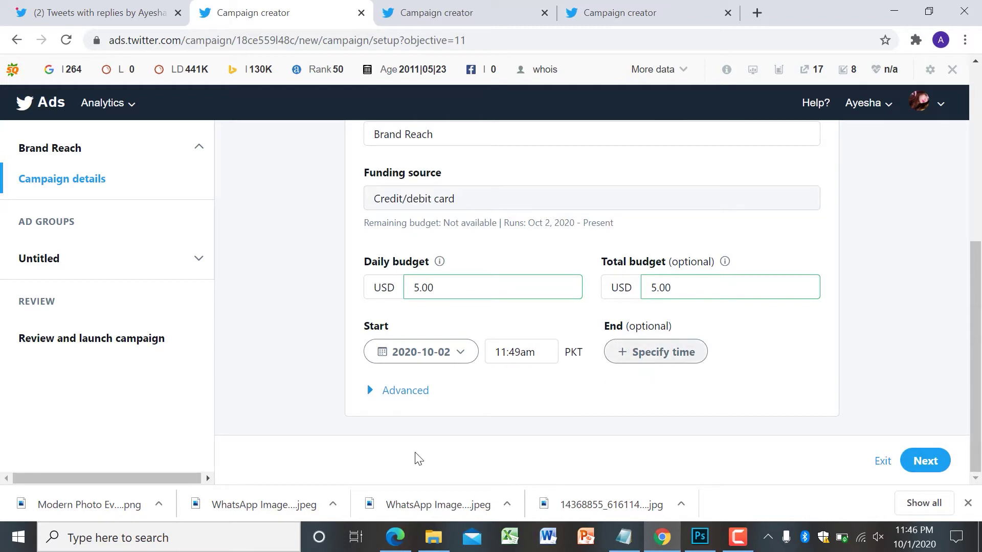
# Reveal the advanced pacing options, leave pacing on Standard and continue to the ad group details
pyautogui.click(395, 392)
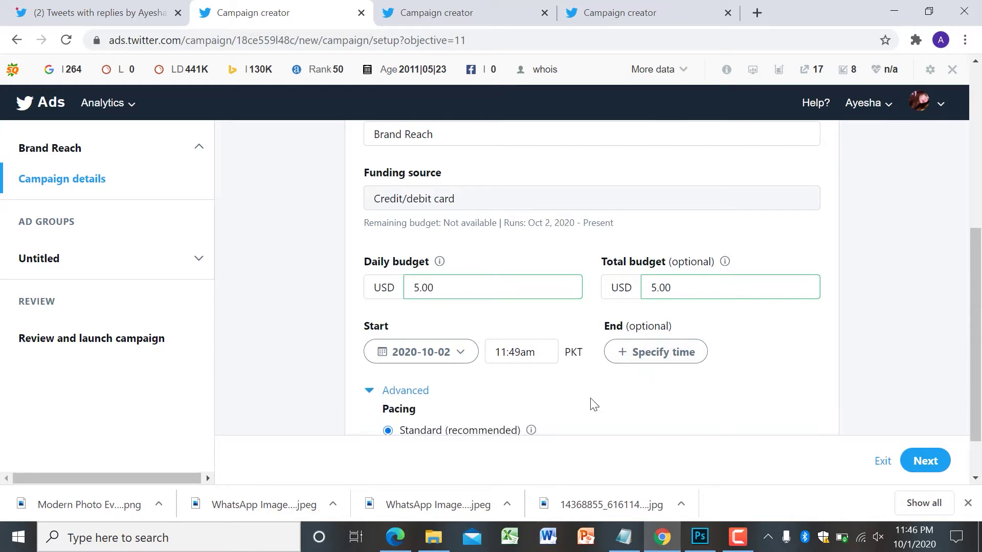
pyautogui.scroll(-1, 967, 268)
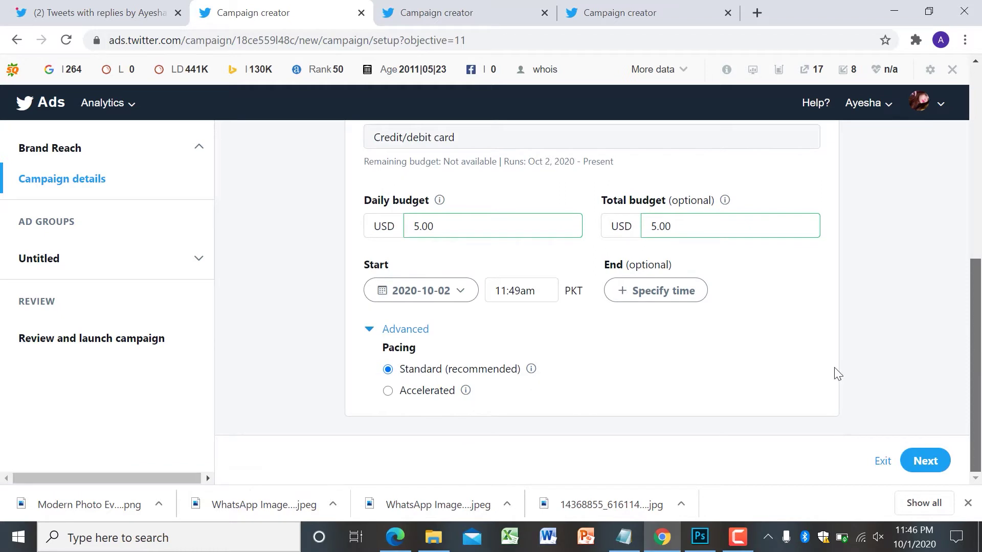
pyautogui.click(931, 465)
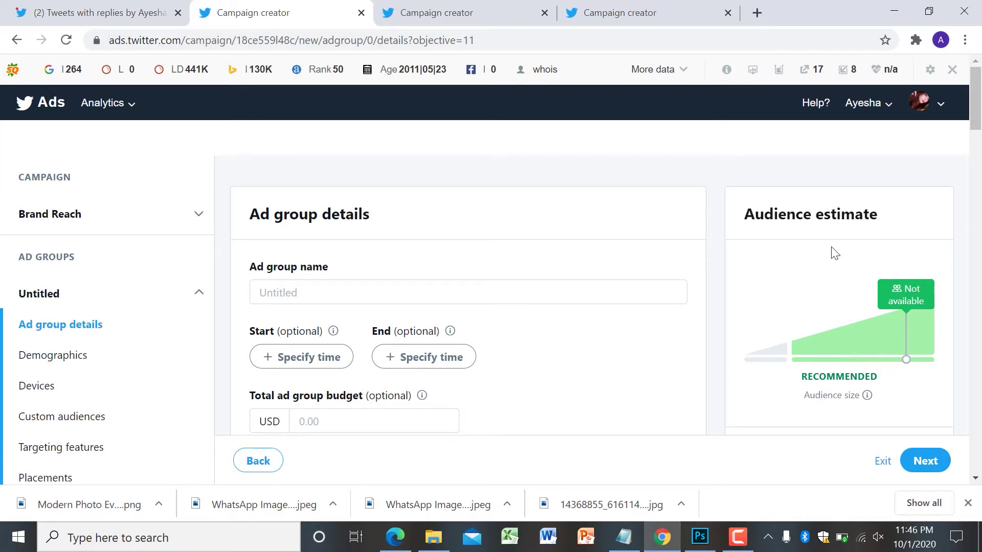
# Compare the ad group's optimization preference choices and set it to Reach with engagement
pyautogui.moveTo(980, 113); pyautogui.dragTo(980, 137)
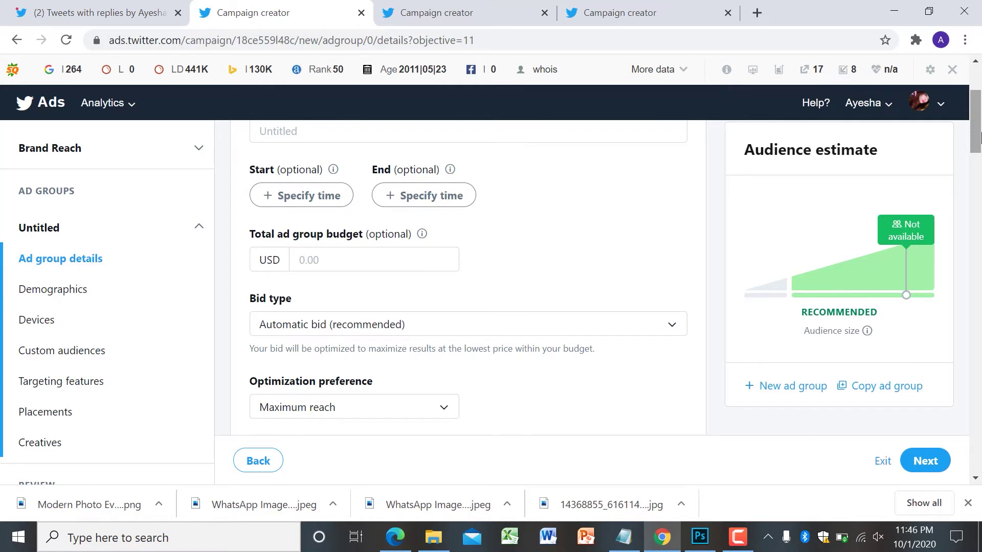
pyautogui.moveTo(980, 134); pyautogui.dragTo(980, 162)
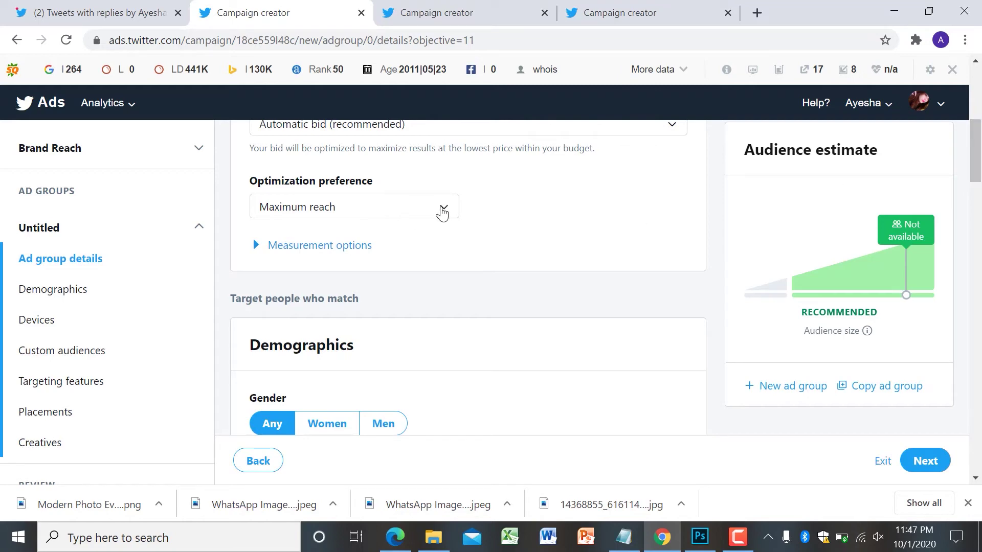
pyautogui.click(442, 211)
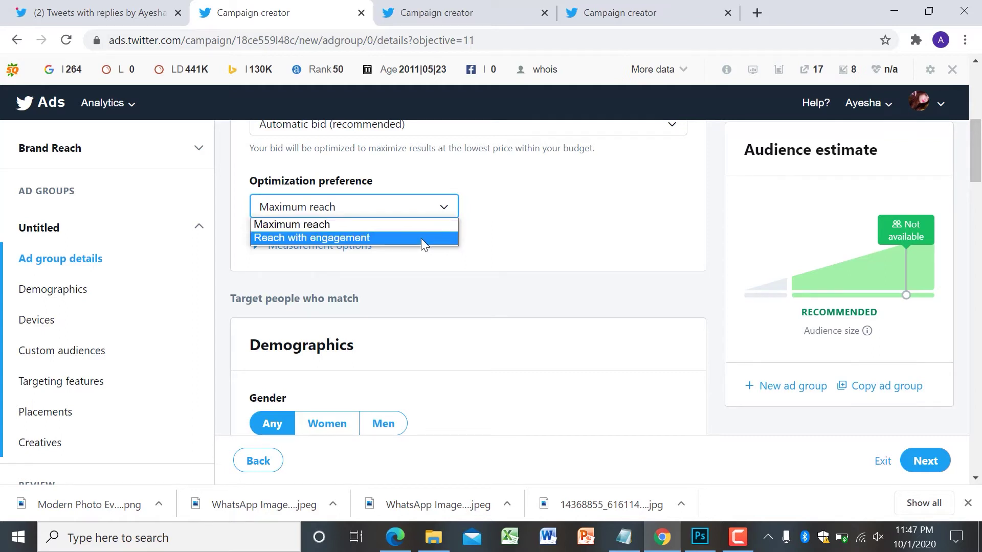
pyautogui.click(421, 239)
pyautogui.click(443, 210)
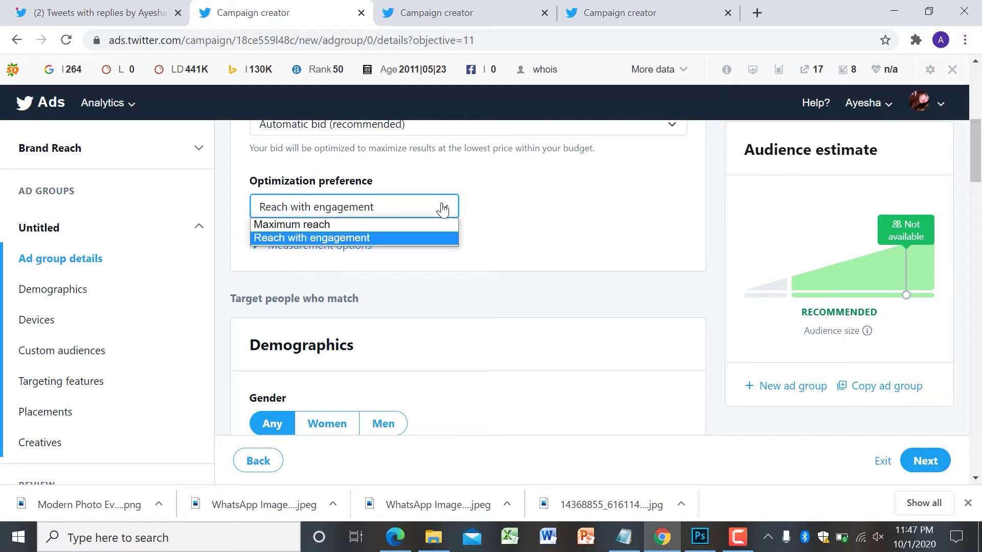
pyautogui.click(325, 225)
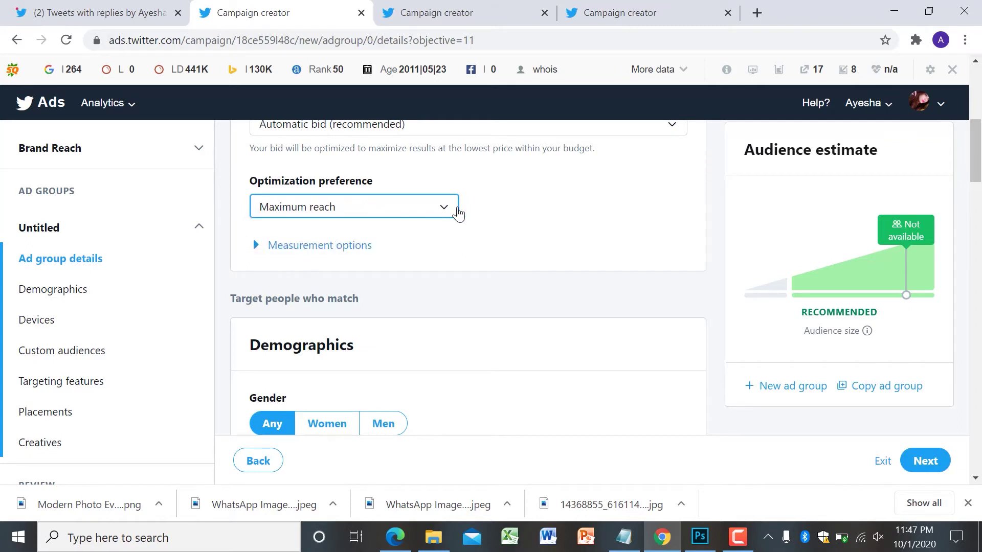
pyautogui.click(444, 211)
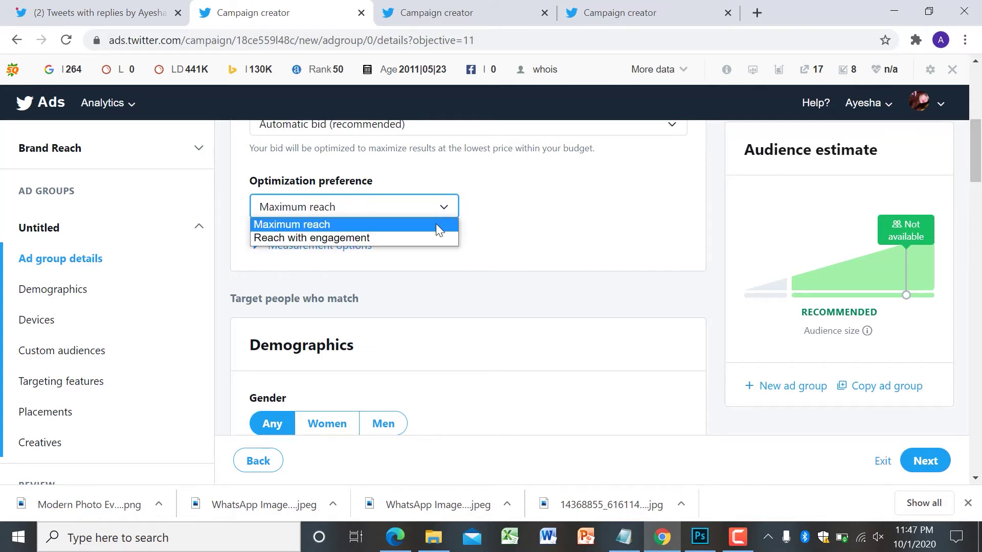
pyautogui.click(378, 237)
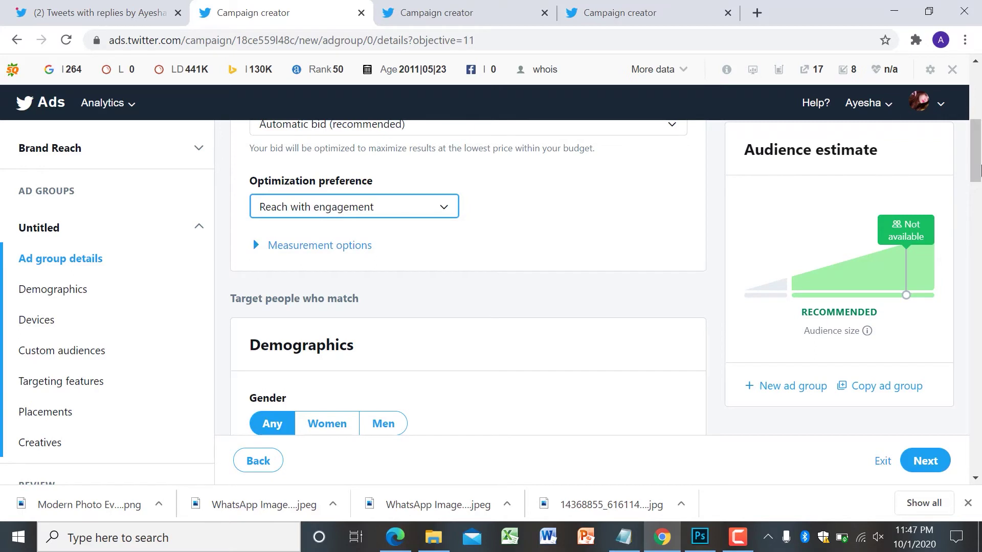
# Set the target gender in the ad group's demographics to Men
pyautogui.moveTo(979, 171); pyautogui.dragTo(980, 189)
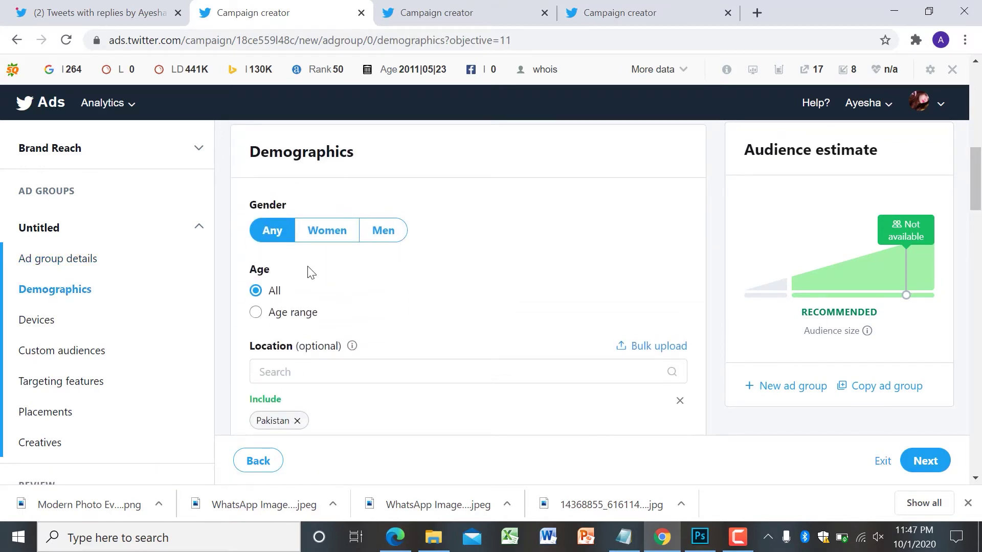
pyautogui.click(309, 240)
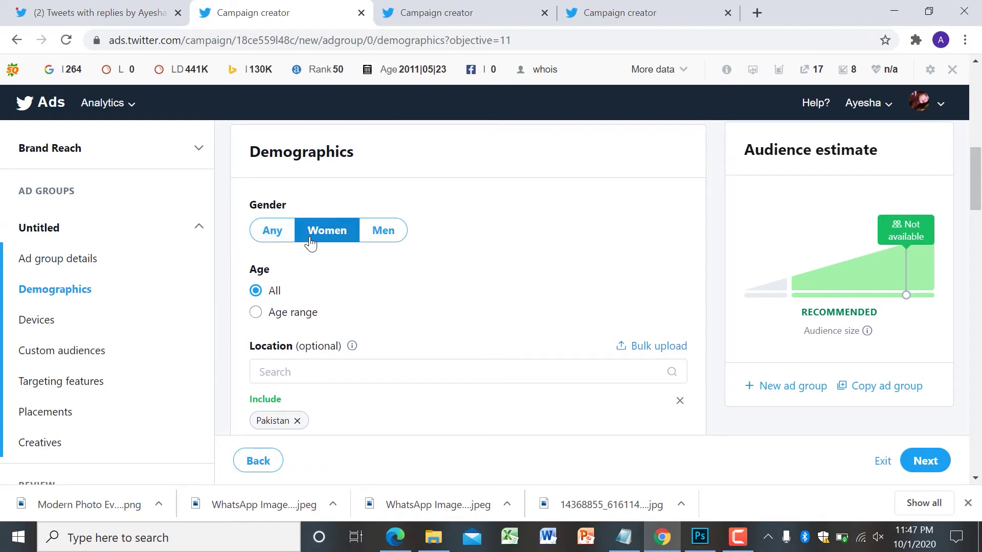
pyautogui.click(393, 235)
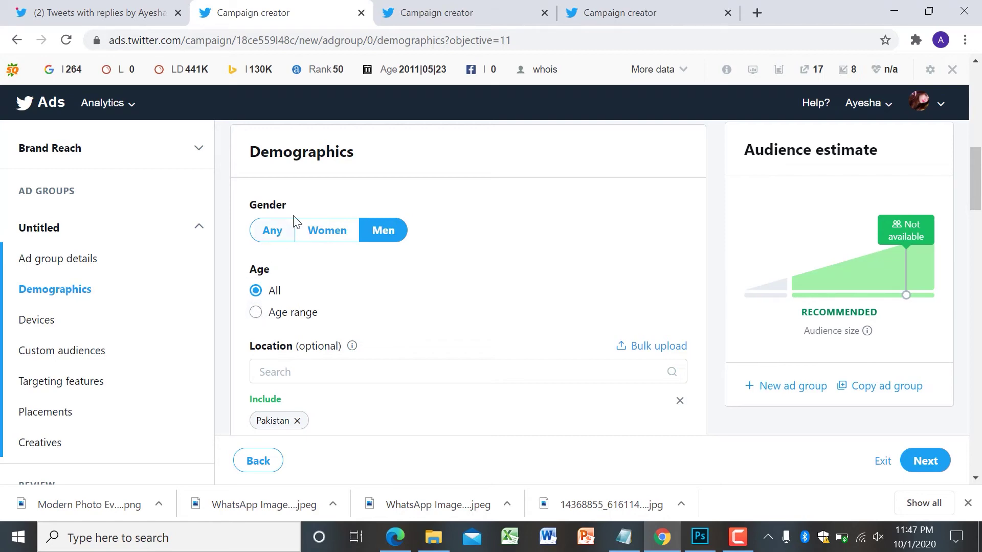
# Restrict the audience to a specific age range from 18 to 49
pyautogui.click(255, 314)
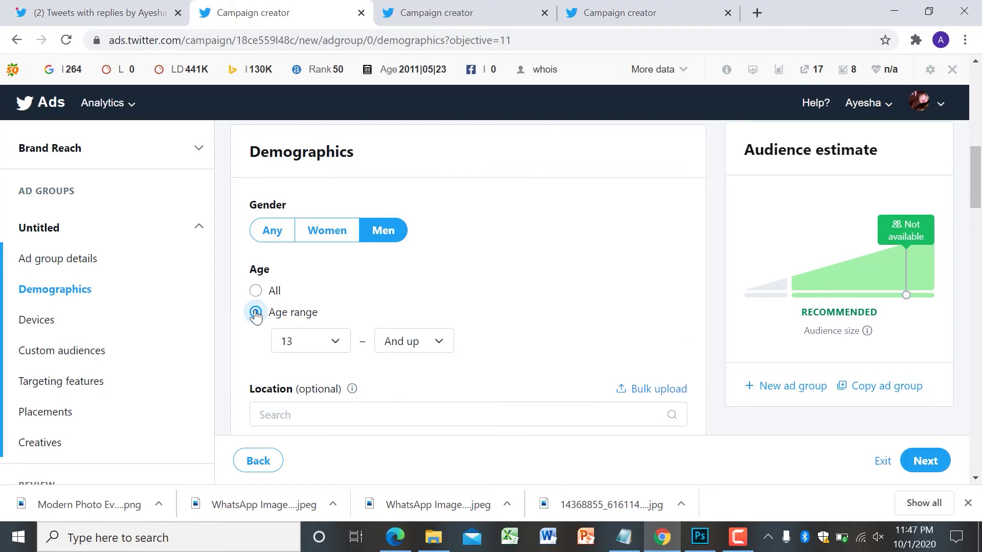
pyautogui.click(439, 343)
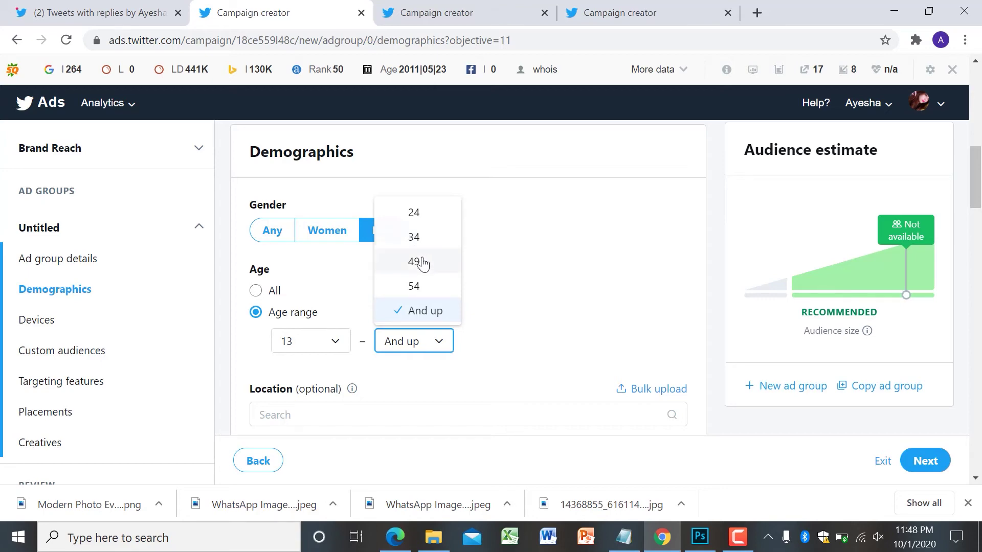
pyautogui.click(419, 262)
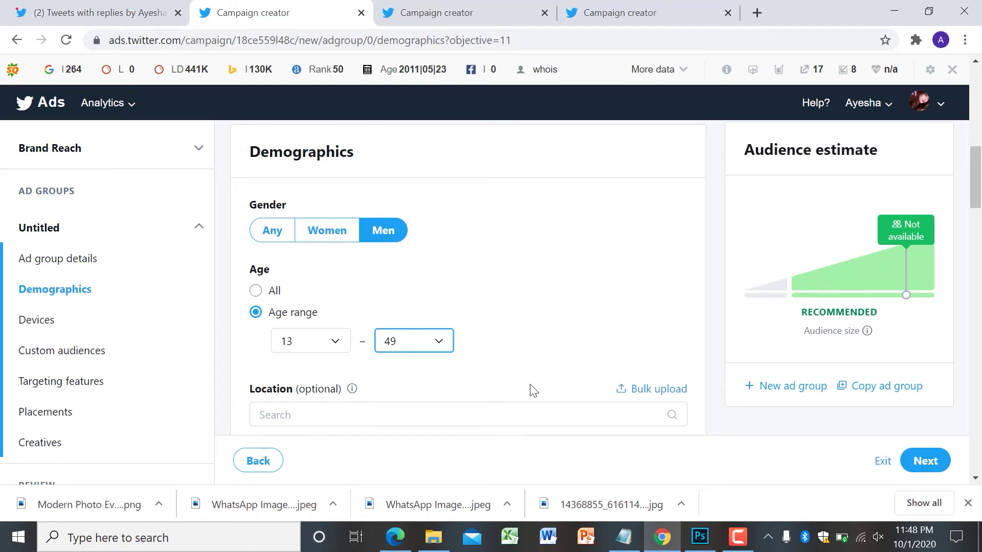
pyautogui.moveTo(980, 187); pyautogui.dragTo(981, 197)
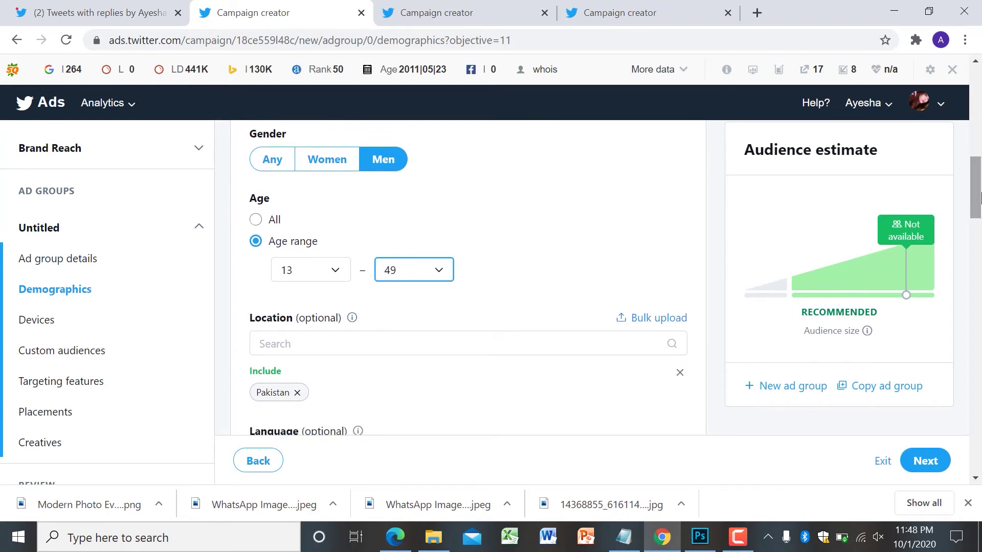
pyautogui.click(344, 270)
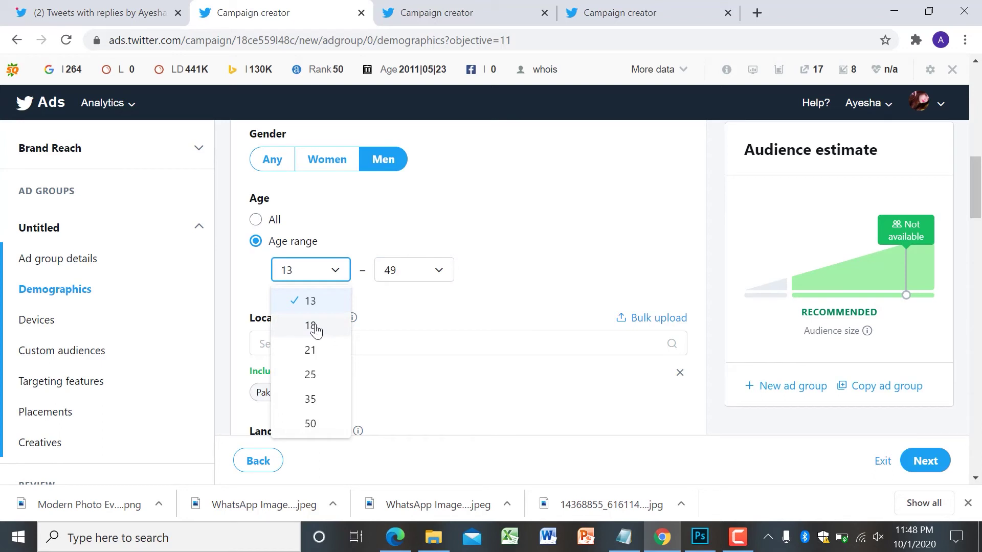
pyautogui.click(314, 327)
pyautogui.click(506, 325)
pyautogui.click(311, 338)
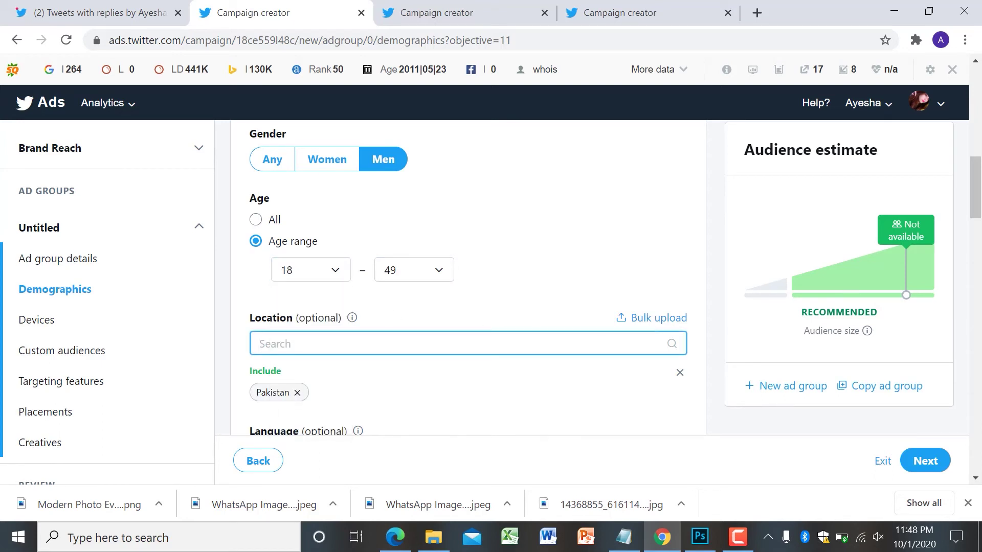
# Search the audience languages for English and Urdu and include English (en)
pyautogui.moveTo(977, 190); pyautogui.dragTo(980, 229)
pyautogui.click(645, 241)
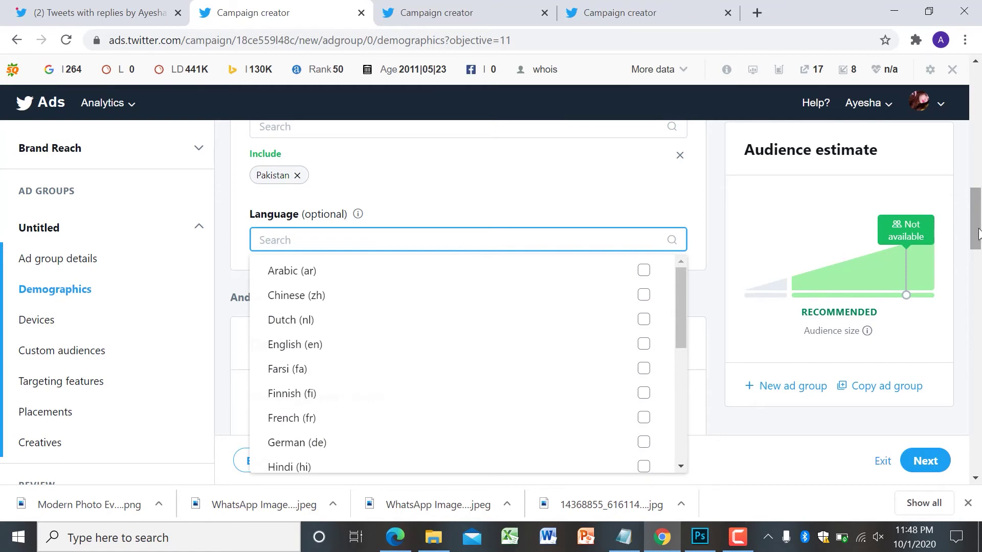
pyautogui.write('english')
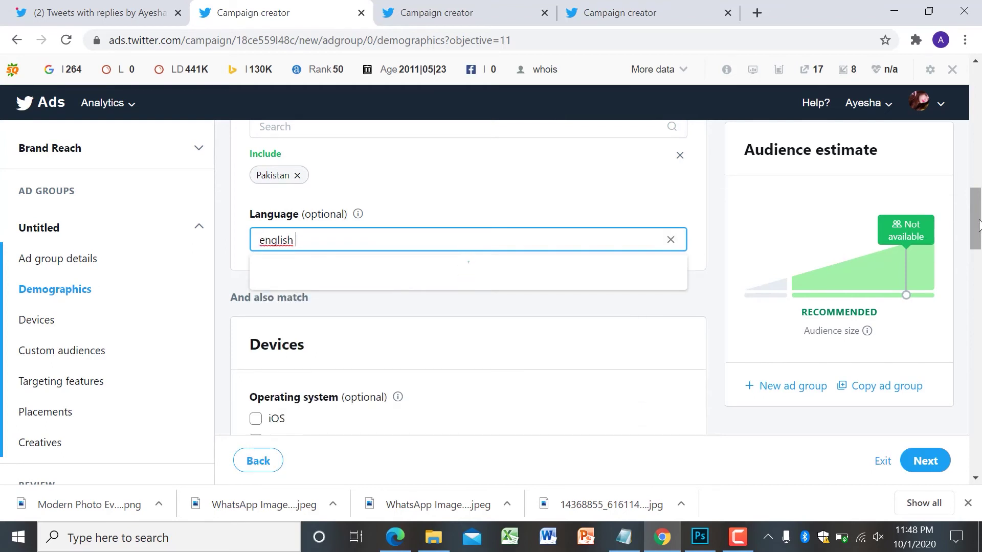
pyautogui.press('Return')
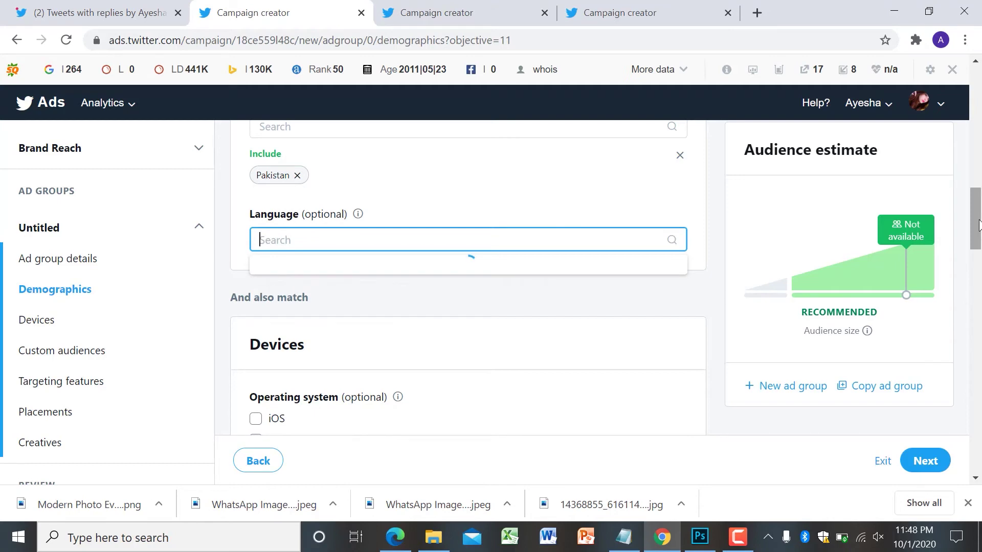
pyautogui.write('urdu')
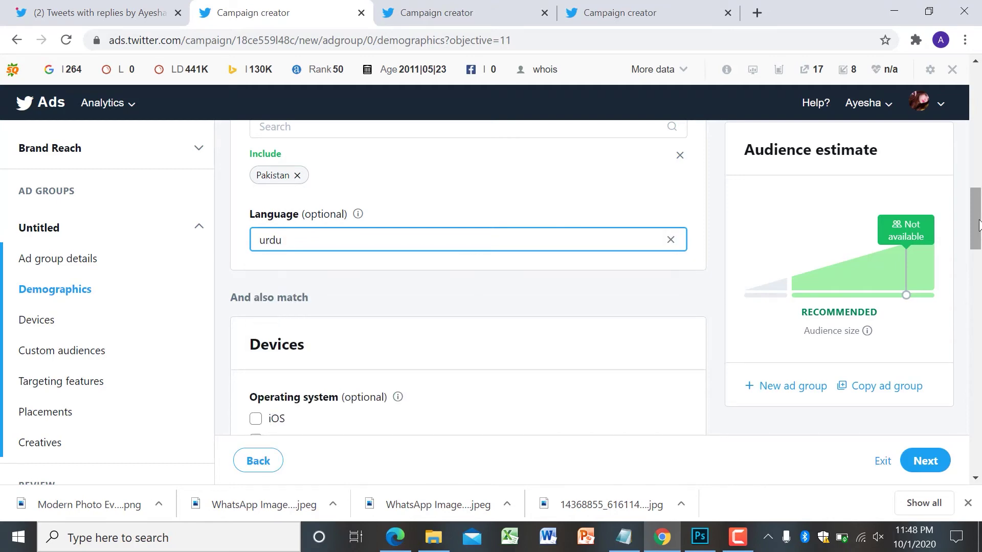
pyautogui.write('m')
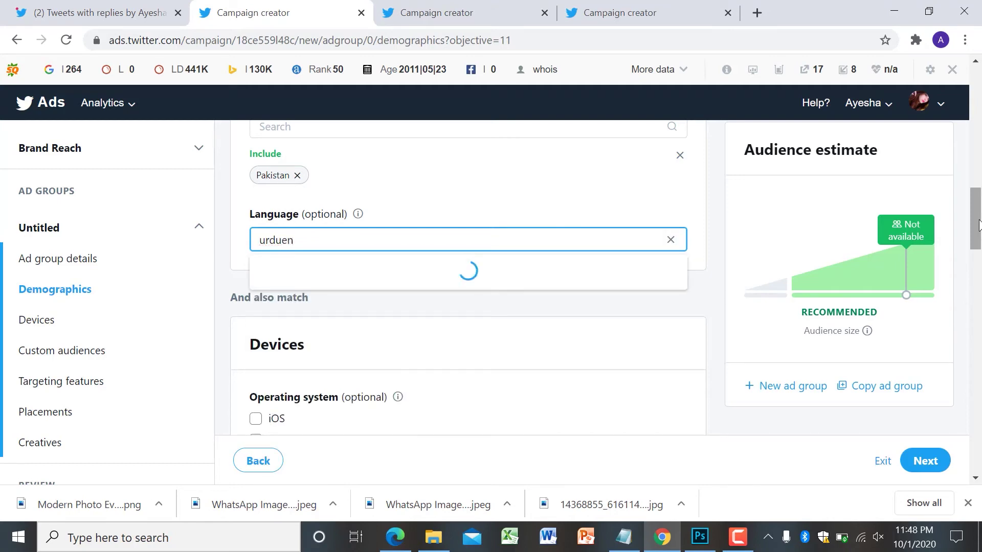
pyautogui.press('BackSpace')
pyautogui.write('english')
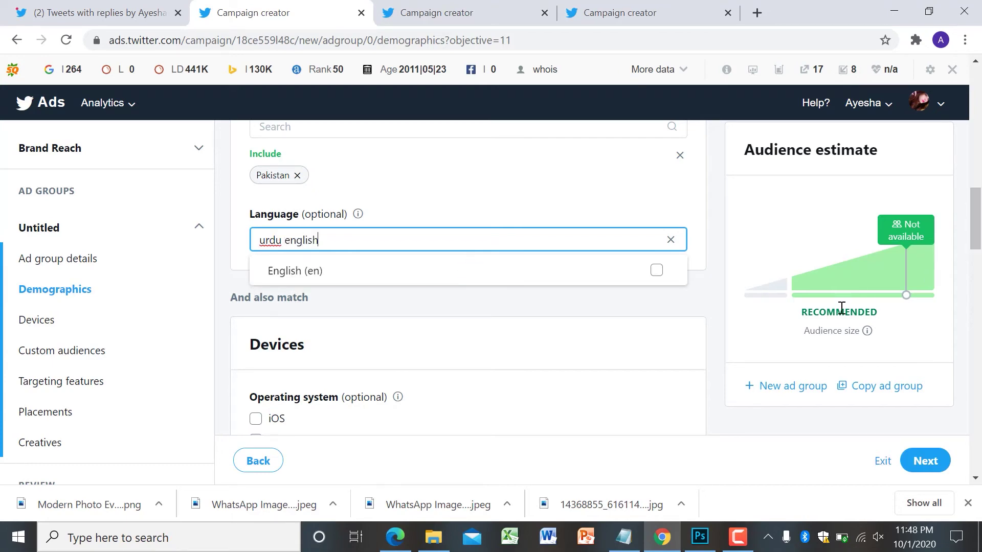
pyautogui.click(656, 271)
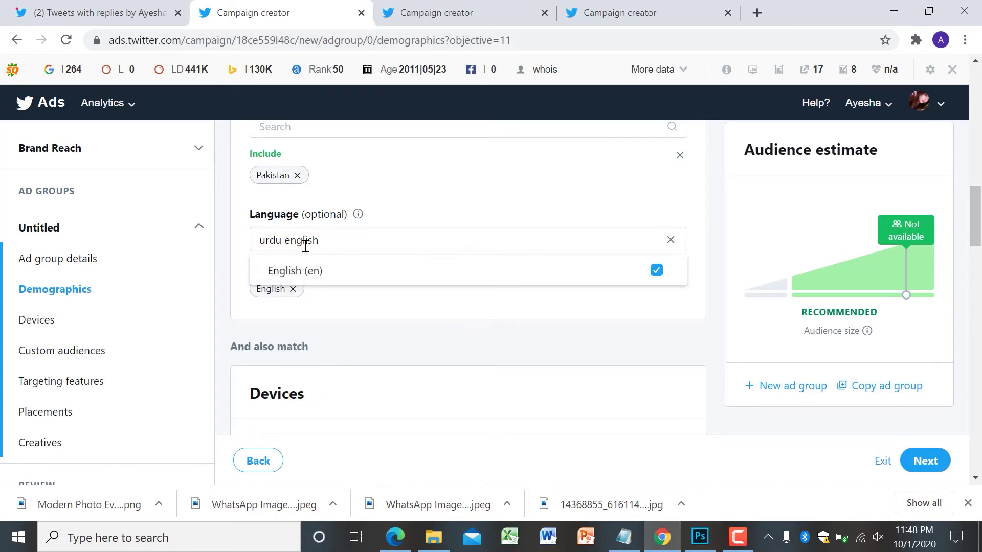
# Remove urdu from the language query, reselect English (en) and clear the search text
pyautogui.moveTo(281, 240); pyautogui.dragTo(247, 247)
pyautogui.press('BackSpace')
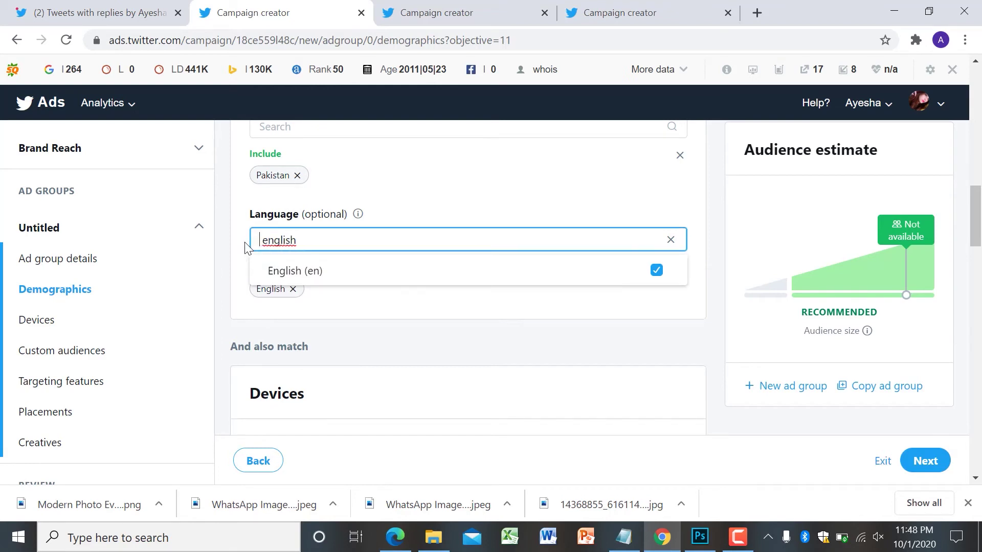
pyautogui.click(539, 271)
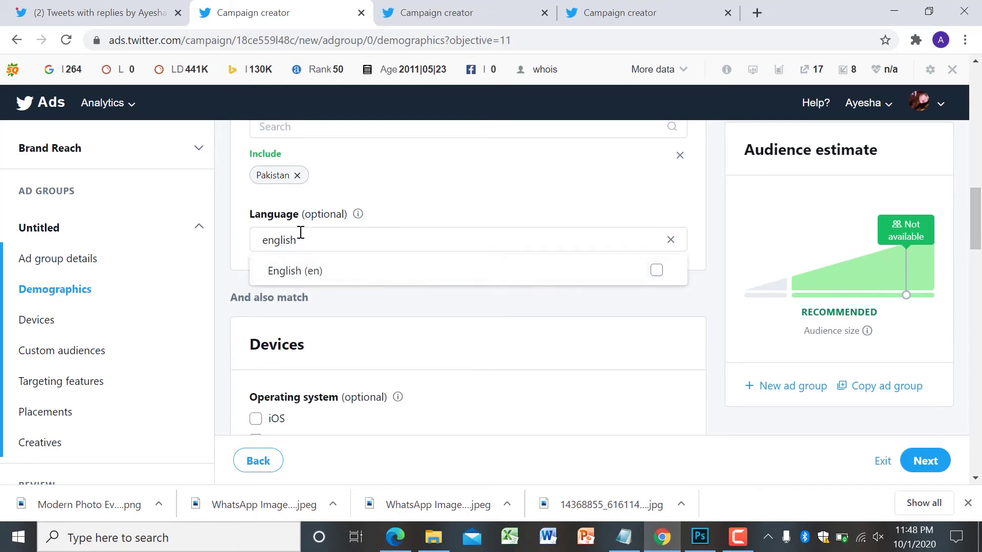
pyautogui.click(656, 270)
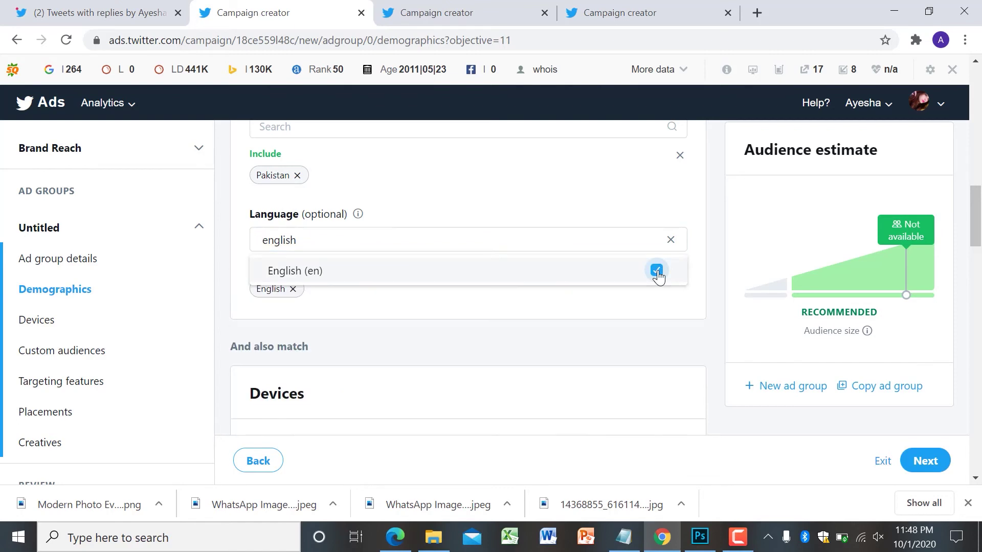
pyautogui.click(670, 240)
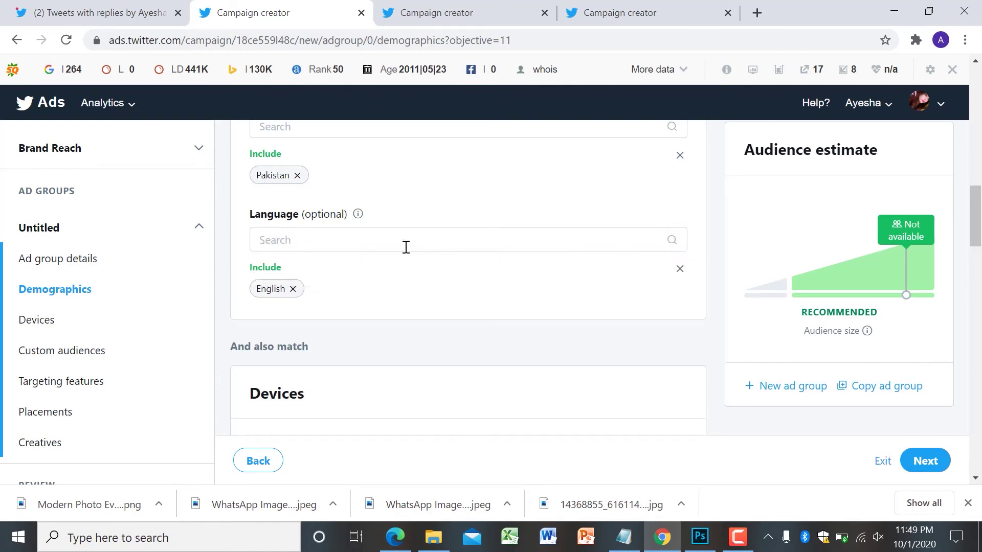
# Search the audience languages for urdu on its own
pyautogui.click(281, 244)
pyautogui.write('u')
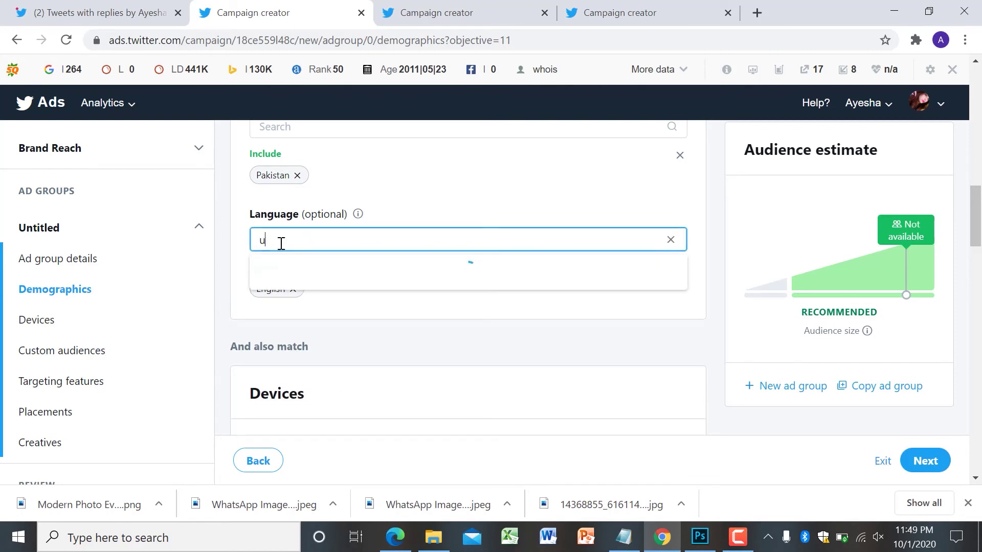
pyautogui.write('rdu')
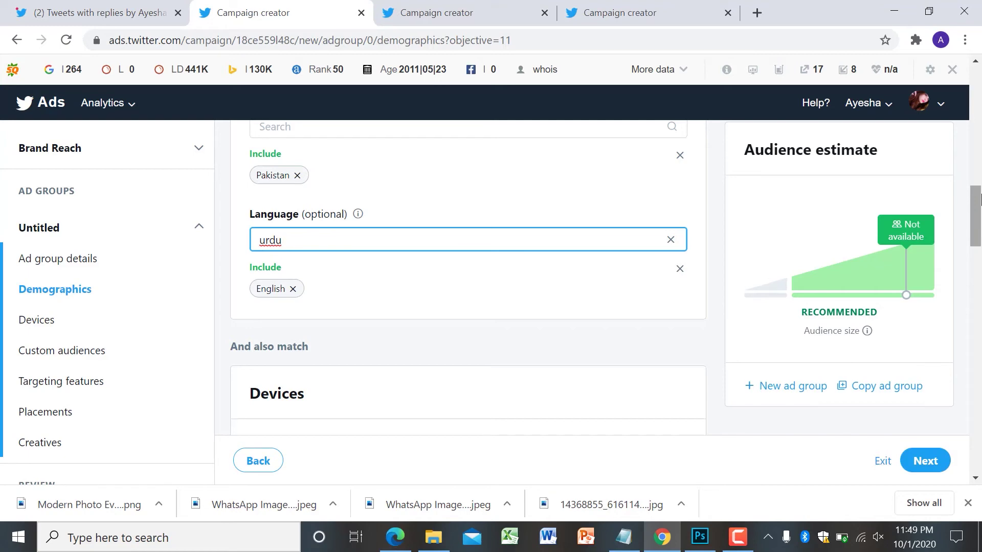
# Target the iOS, Android, Other mobile and Desktop operating systems in the device settings
pyautogui.moveTo(979, 200); pyautogui.dragTo(979, 240)
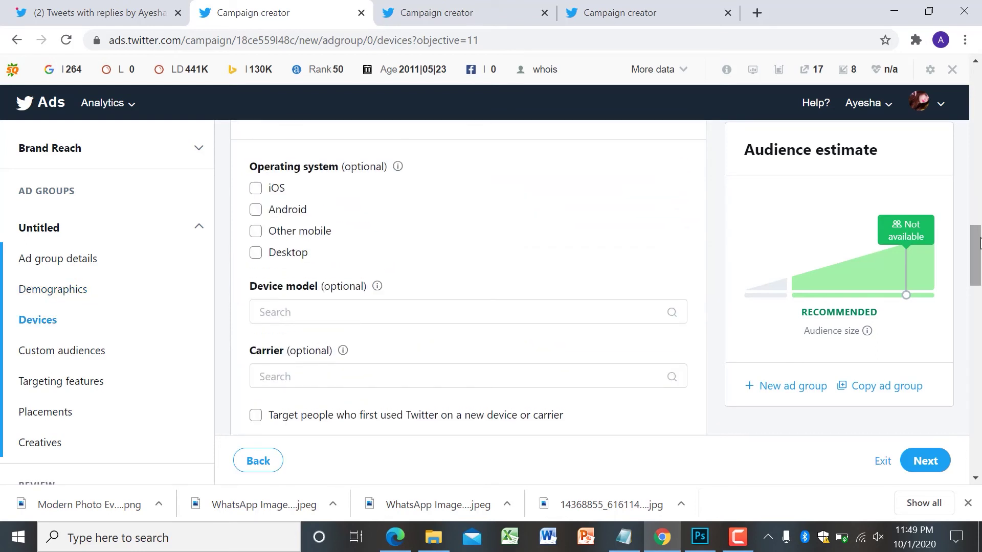
pyautogui.moveTo(979, 238); pyautogui.dragTo(980, 238)
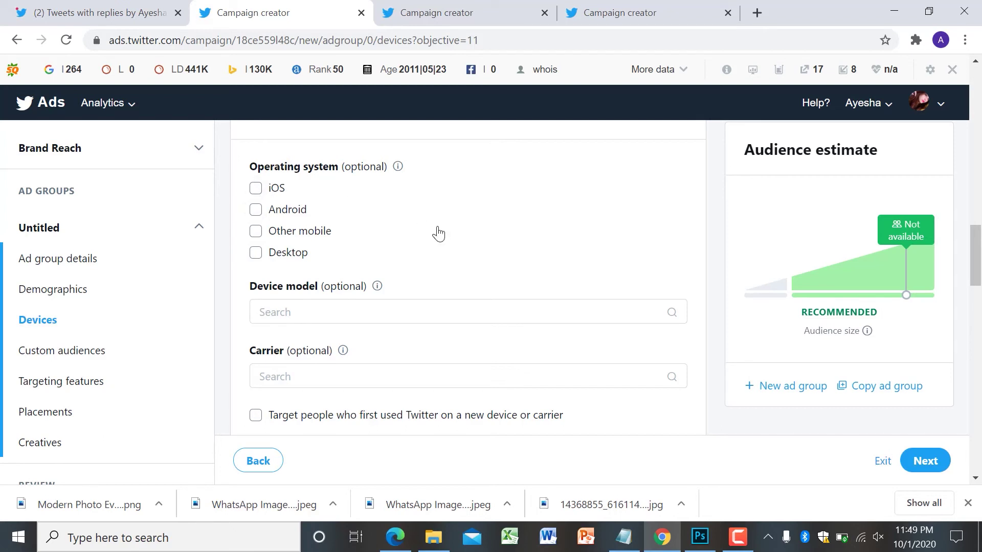
pyautogui.click(255, 190)
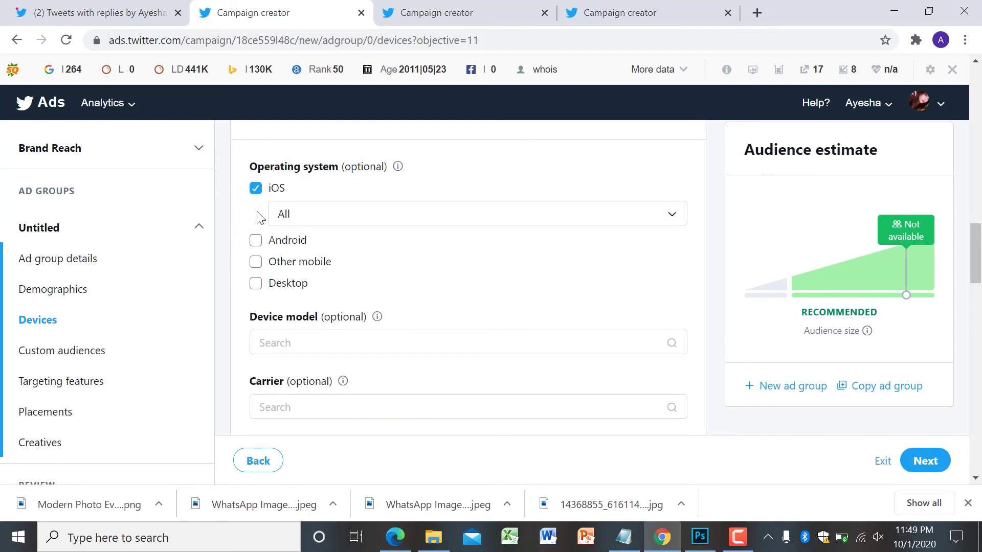
pyautogui.click(251, 243)
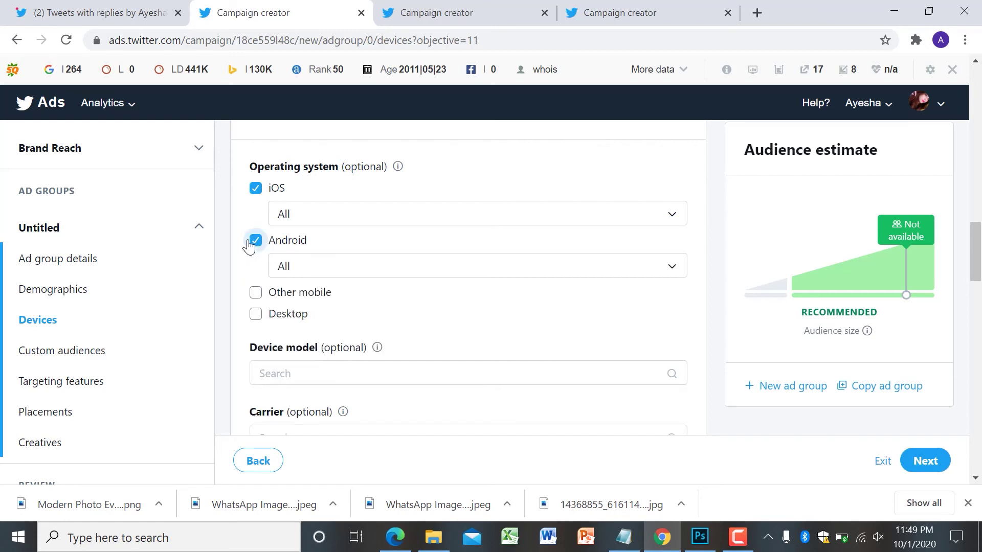
pyautogui.click(253, 295)
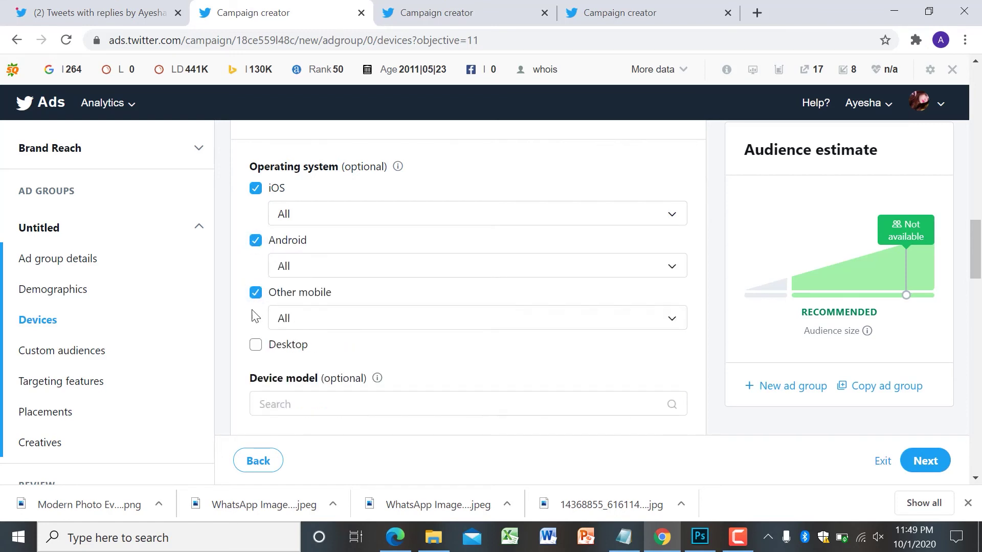
pyautogui.click(256, 346)
# Review the available iOS versions, leave iOS at All, and remove Android from the targeted operating systems
pyautogui.click(671, 219)
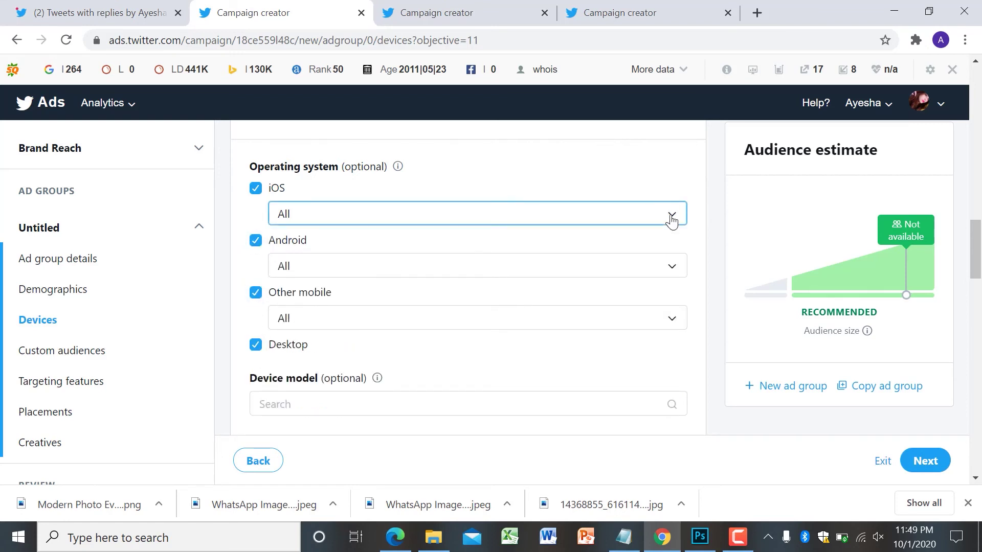
pyautogui.moveTo(679, 250); pyautogui.dragTo(661, 435)
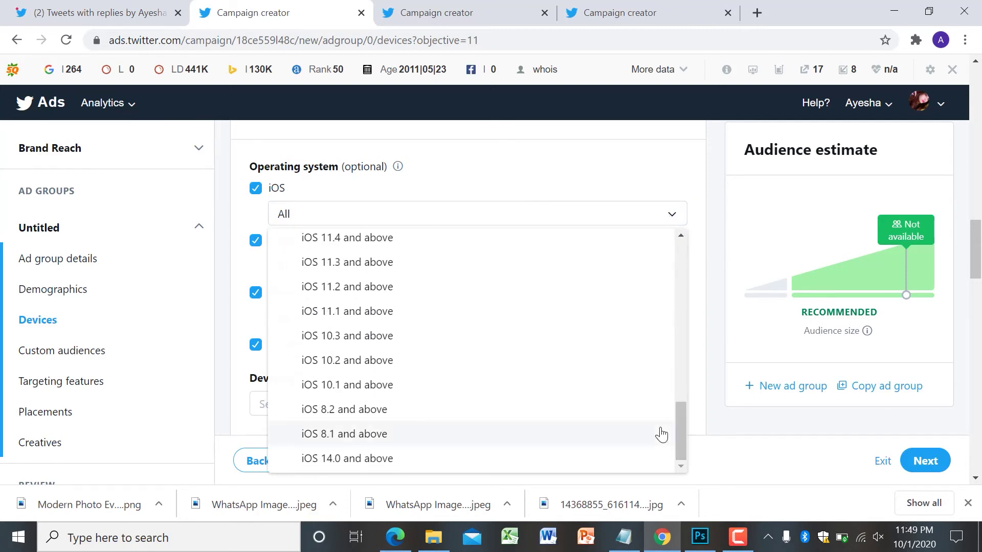
pyautogui.click(713, 352)
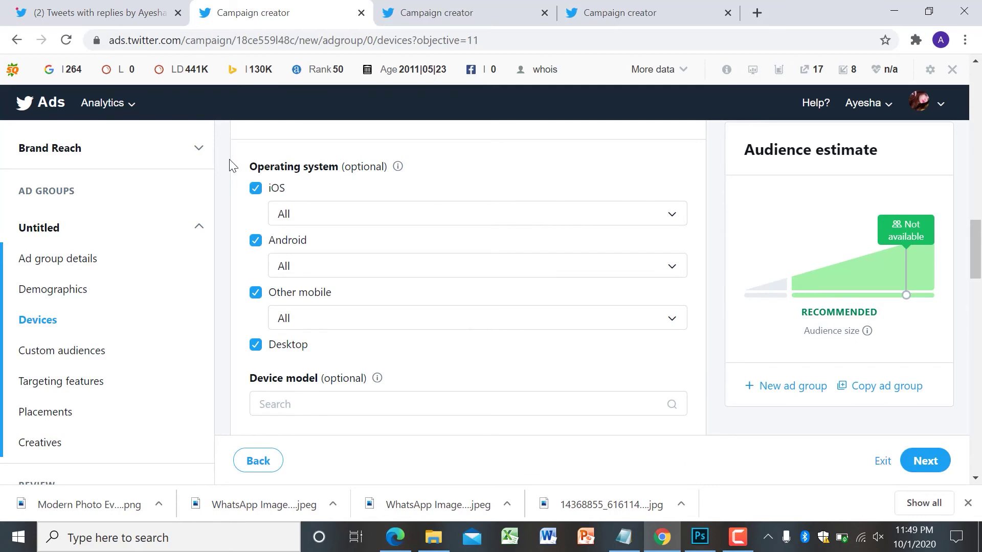
pyautogui.click(257, 246)
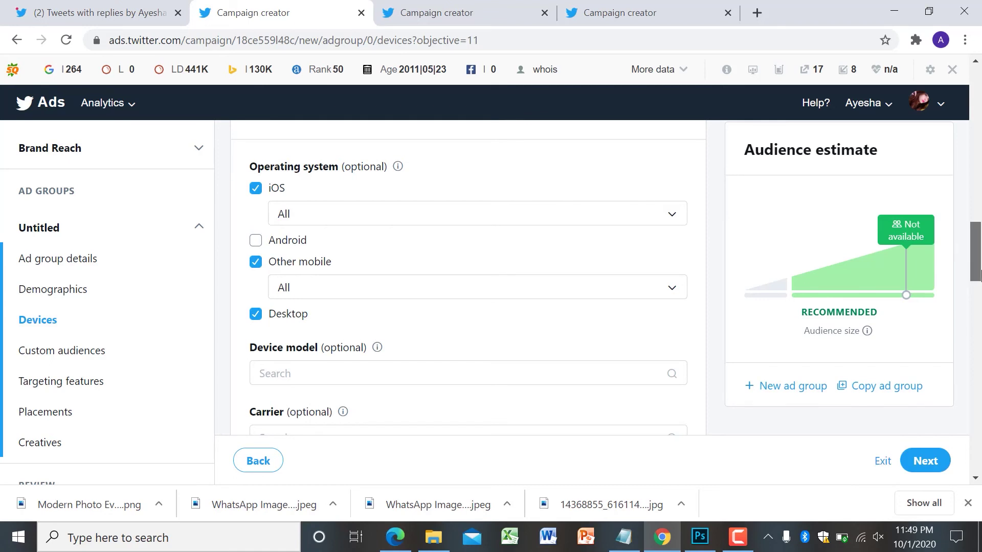
# Examine the device model options and the custom audience categories without selecting any
pyautogui.scroll(-4, 978, 269)
pyautogui.click(669, 165)
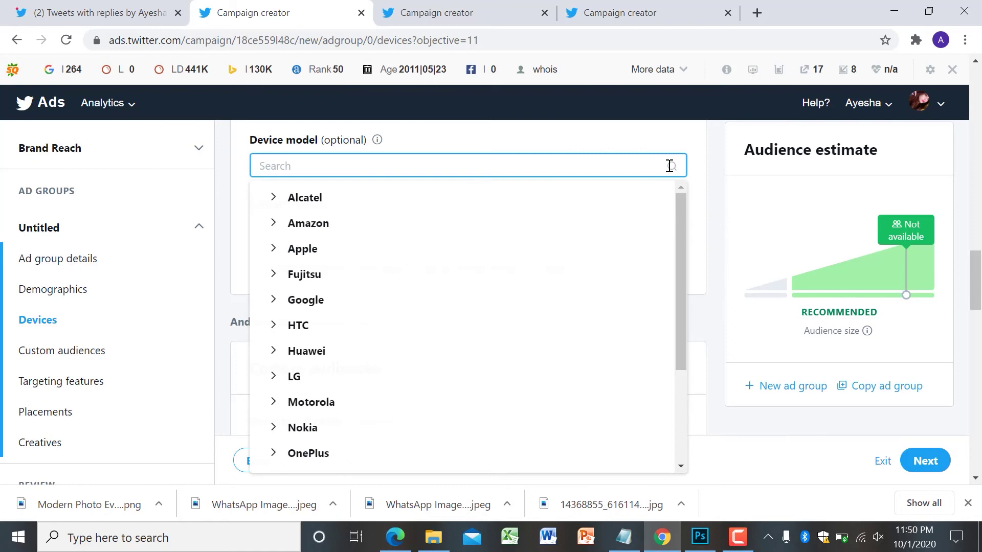
pyautogui.click(710, 222)
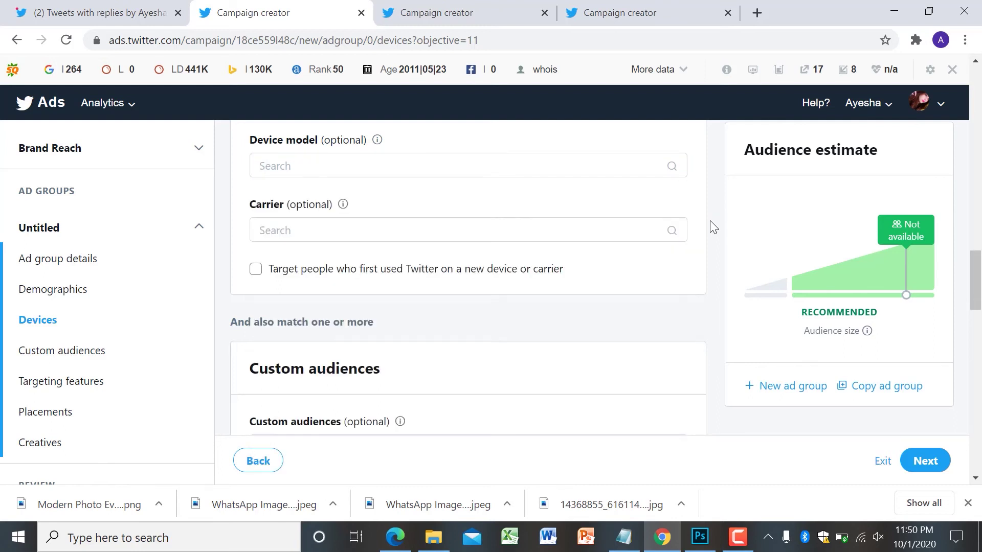
pyautogui.moveTo(979, 273); pyautogui.dragTo(980, 302)
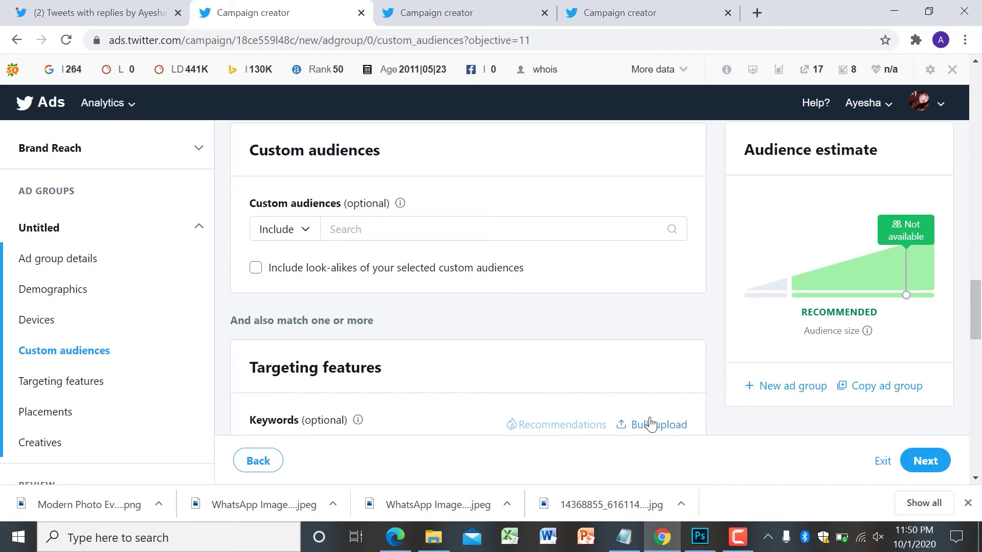
pyautogui.click(628, 231)
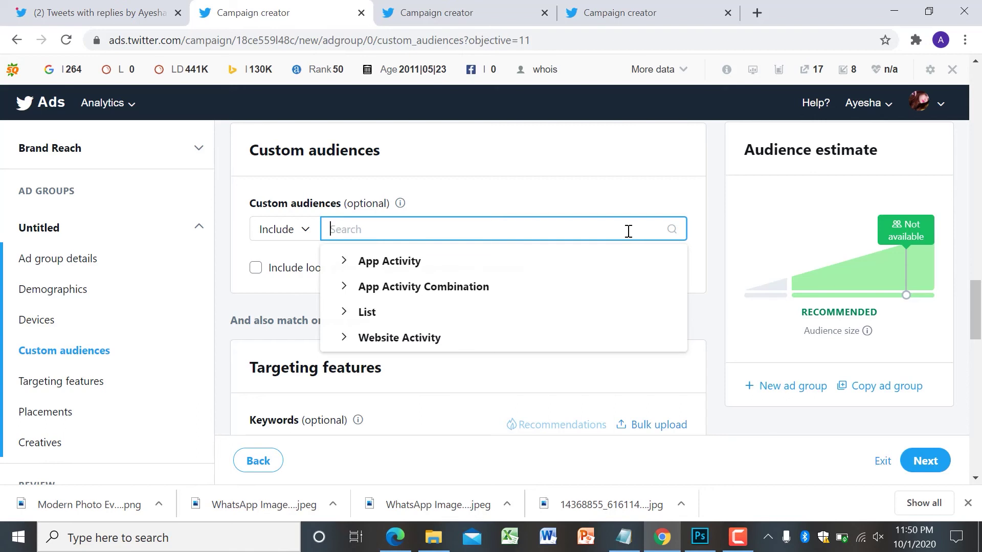
pyautogui.click(705, 293)
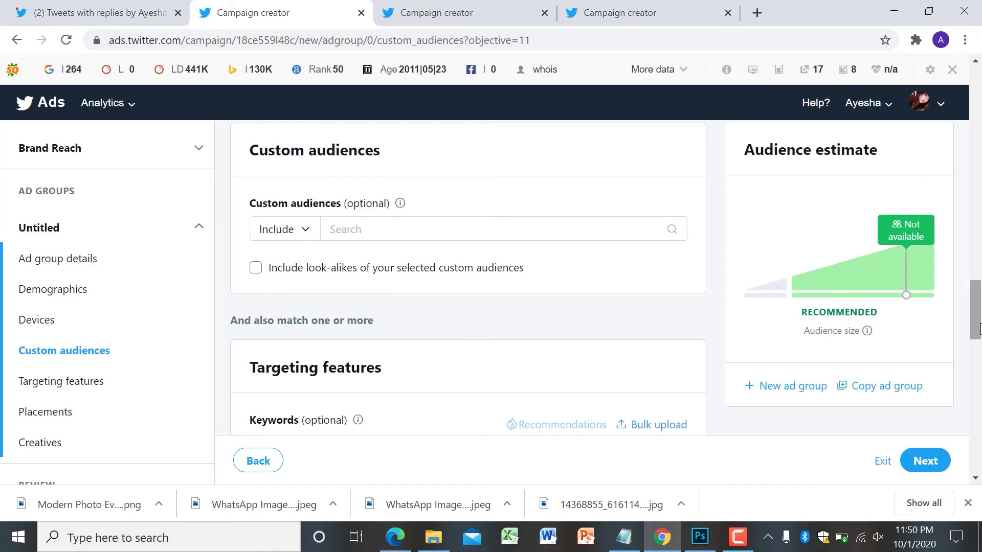
# Look through the ad group's targeting features, Twitter placements and creatives settings
pyautogui.scroll(-2, 979, 328)
pyautogui.moveTo(979, 328); pyautogui.dragTo(979, 332)
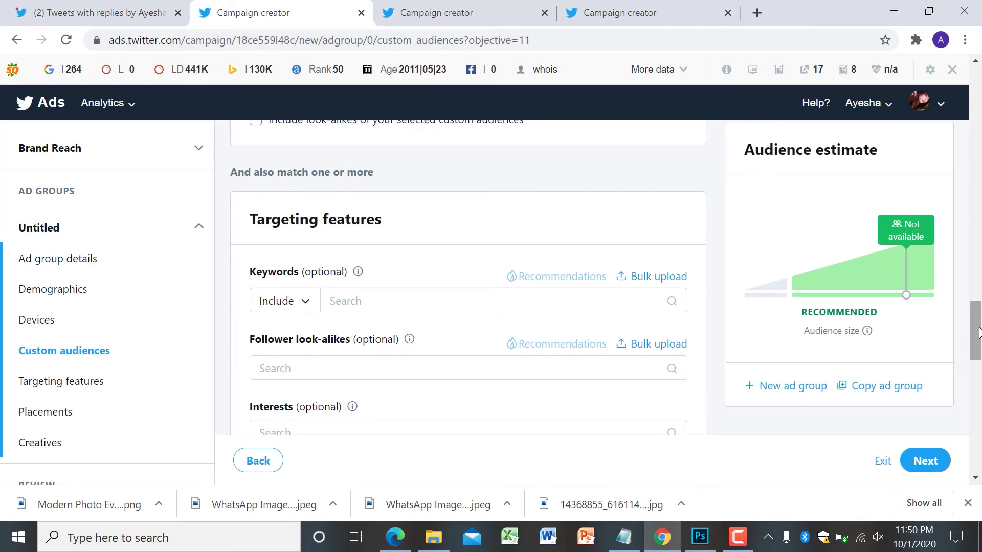
pyautogui.moveTo(979, 331); pyautogui.dragTo(979, 420)
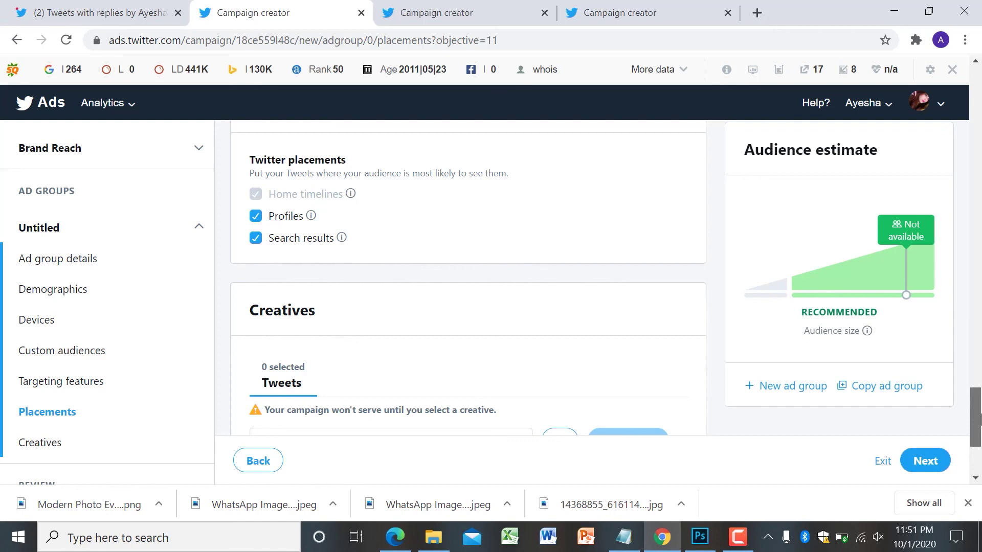
pyautogui.moveTo(979, 419); pyautogui.dragTo(979, 440)
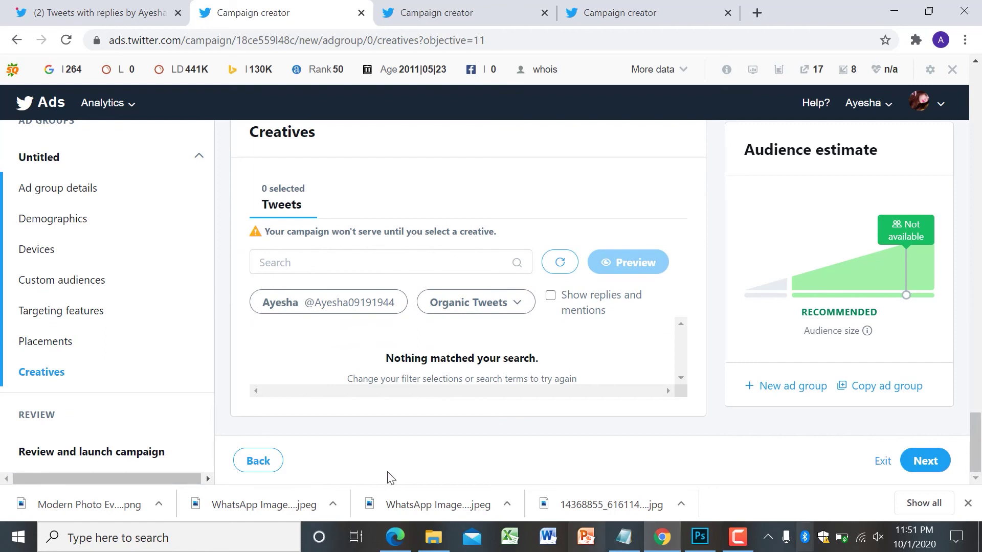
# Review the Brand Reach campaign summary and launch the campaign
pyautogui.click(85, 455)
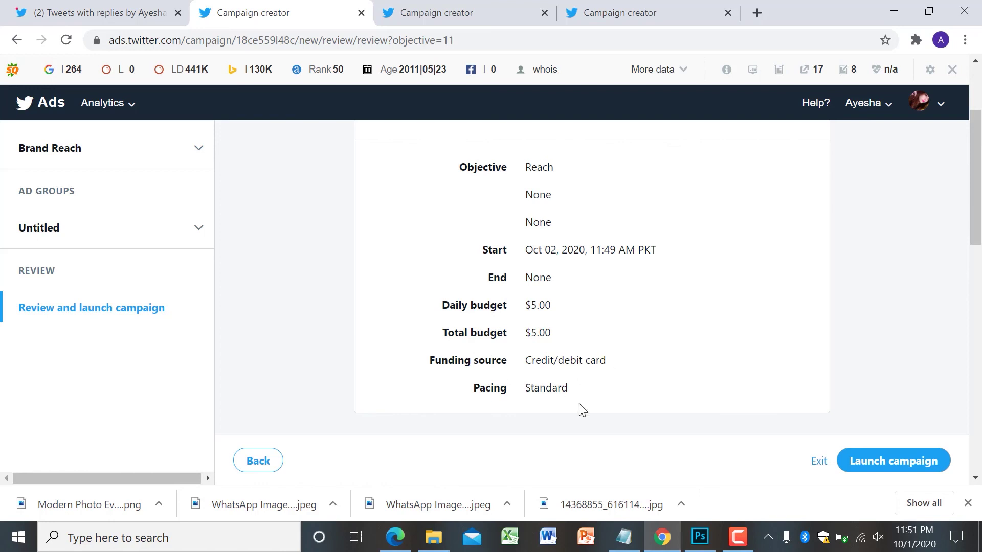
pyautogui.click(884, 462)
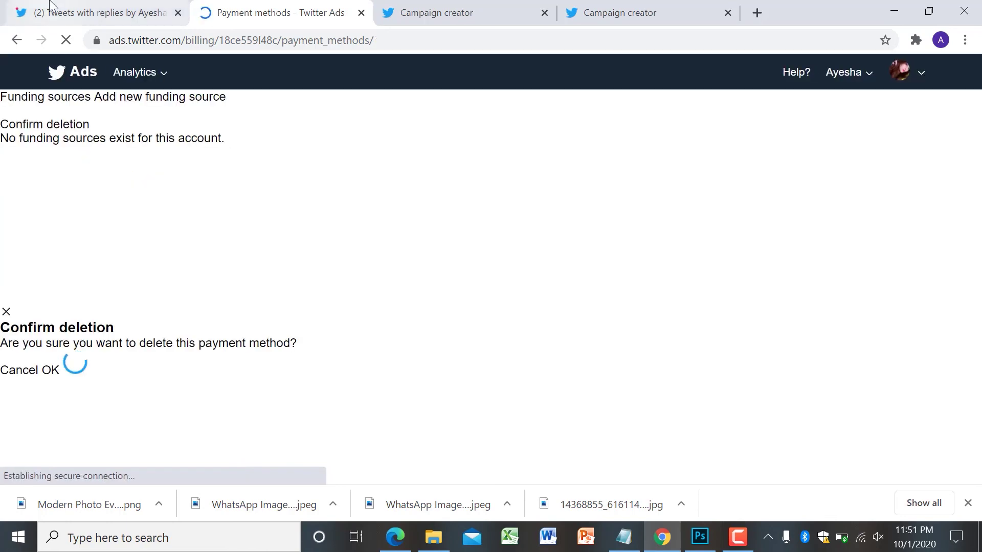
pyautogui.click(102, 6)
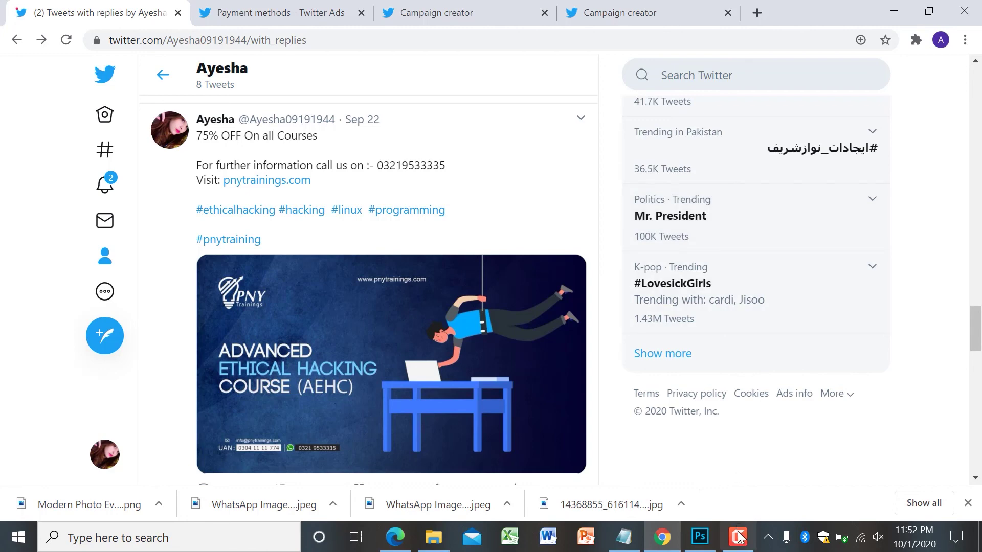
pyautogui.moveTo(740, 544)
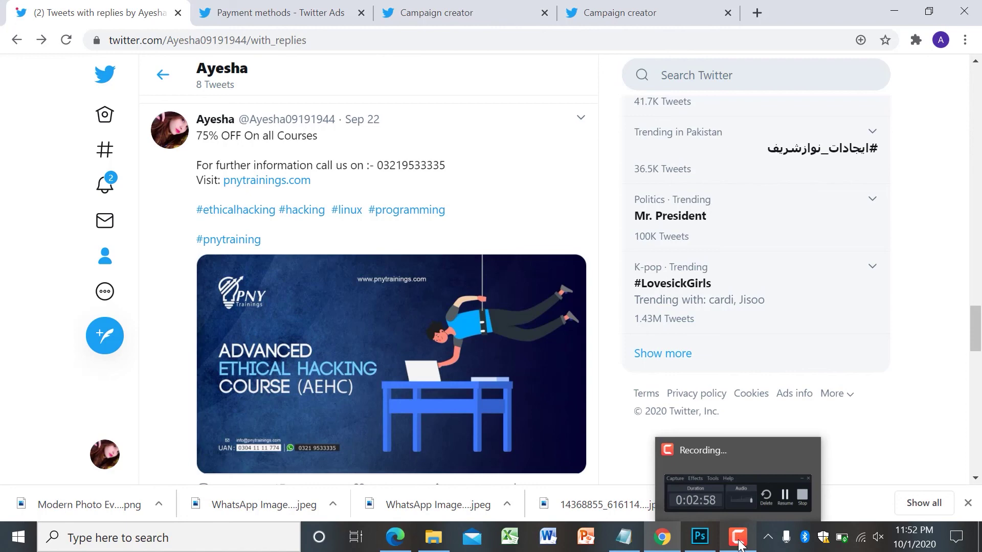
pyautogui.click(739, 544)
pyautogui.click(740, 544)
pyautogui.click(739, 544)
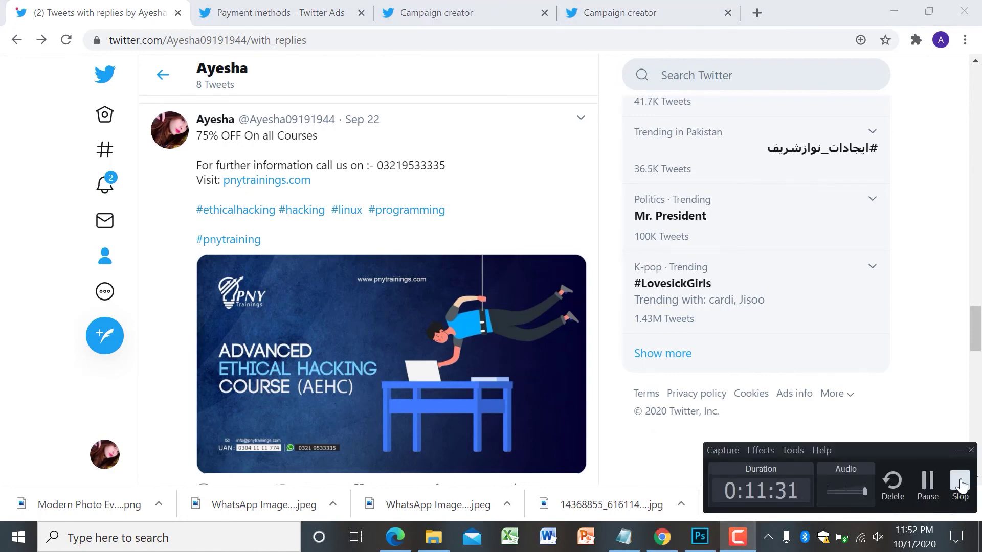